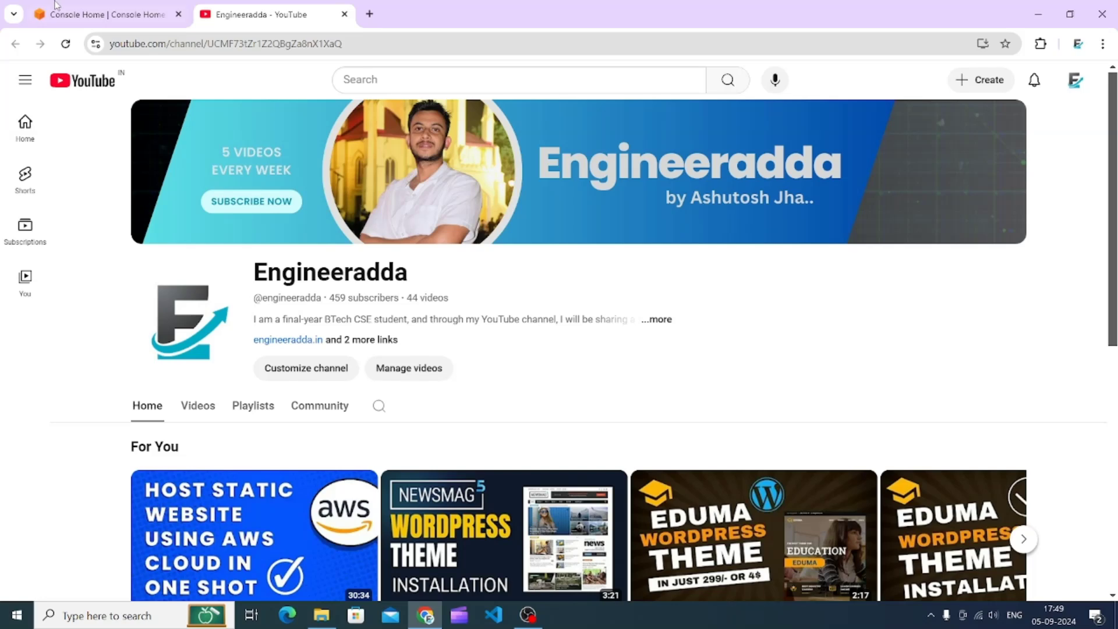
- Open the Lightsail service from the AWS console's services list
click(96, 6)
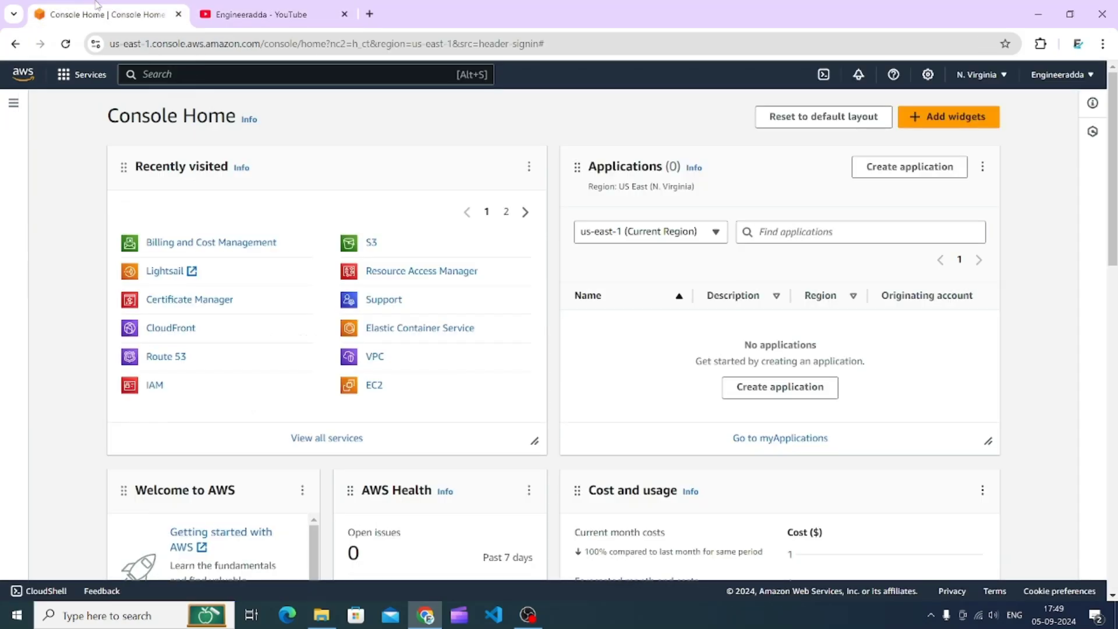
click(84, 77)
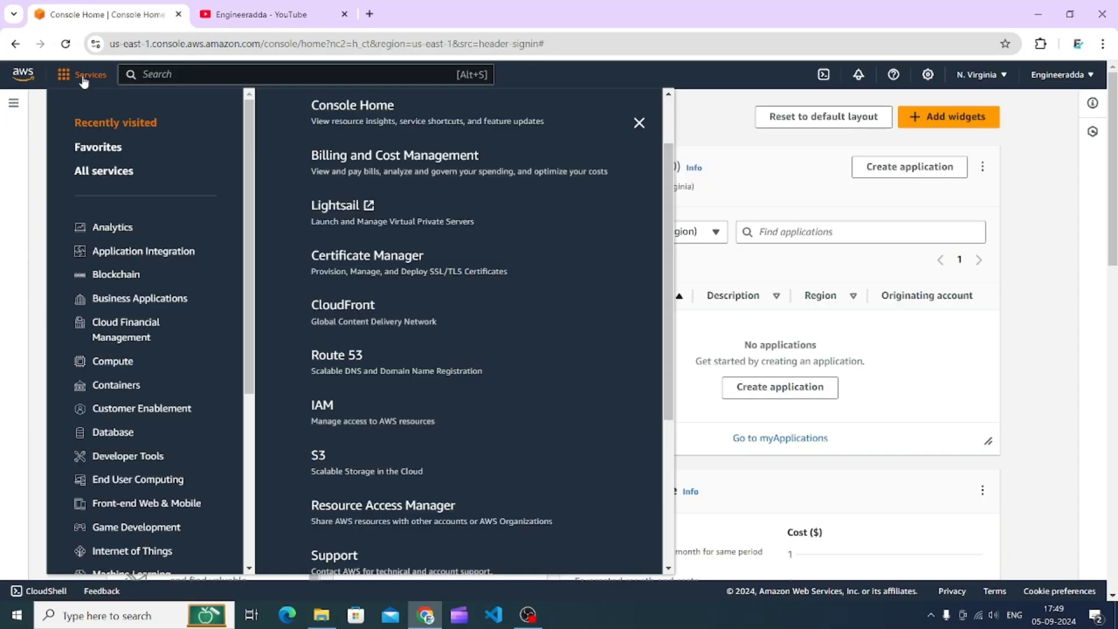
click(351, 208)
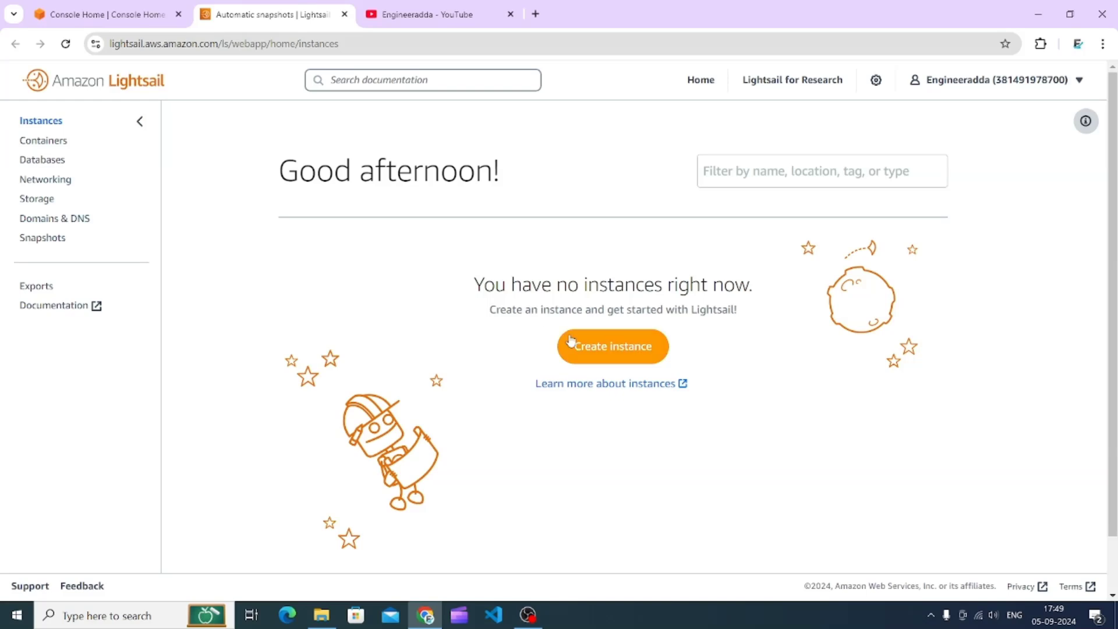
- Create a WordPress instance in Mumbai, Zone A with the default Linux/Unix blueprint and $7 per month plan
click(605, 360)
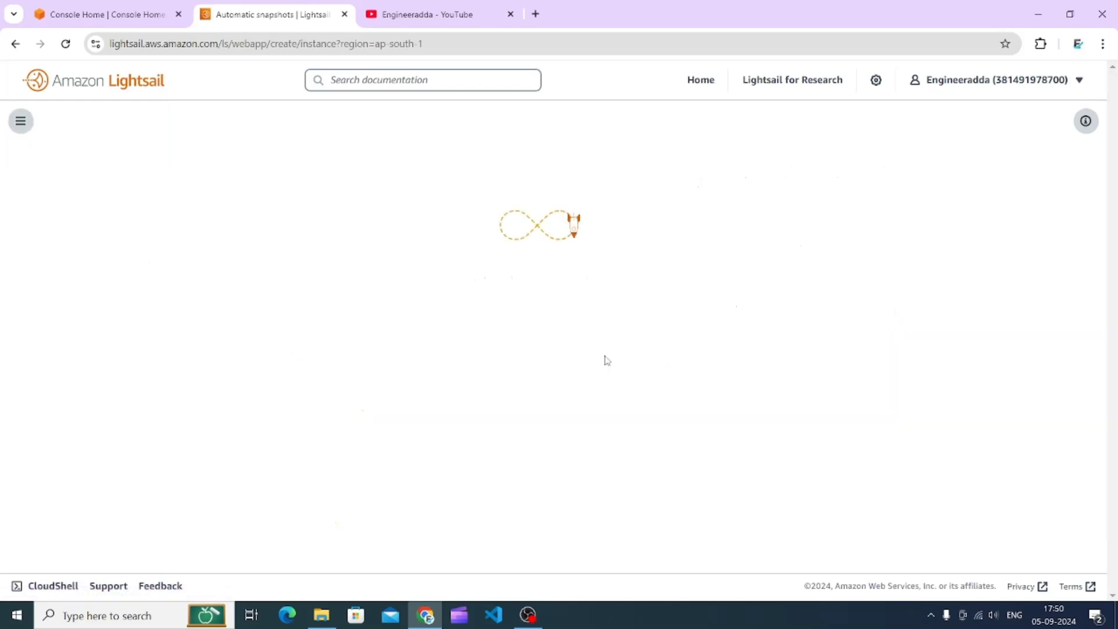
scroll(605, 360, down, 4)
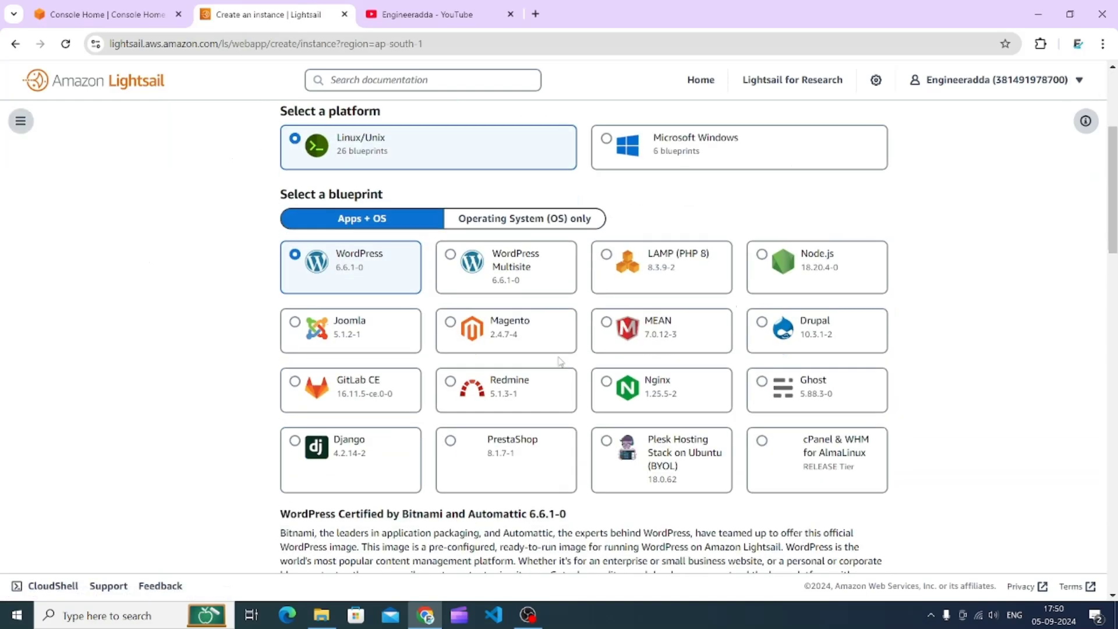
scroll(375, 297, up, 4)
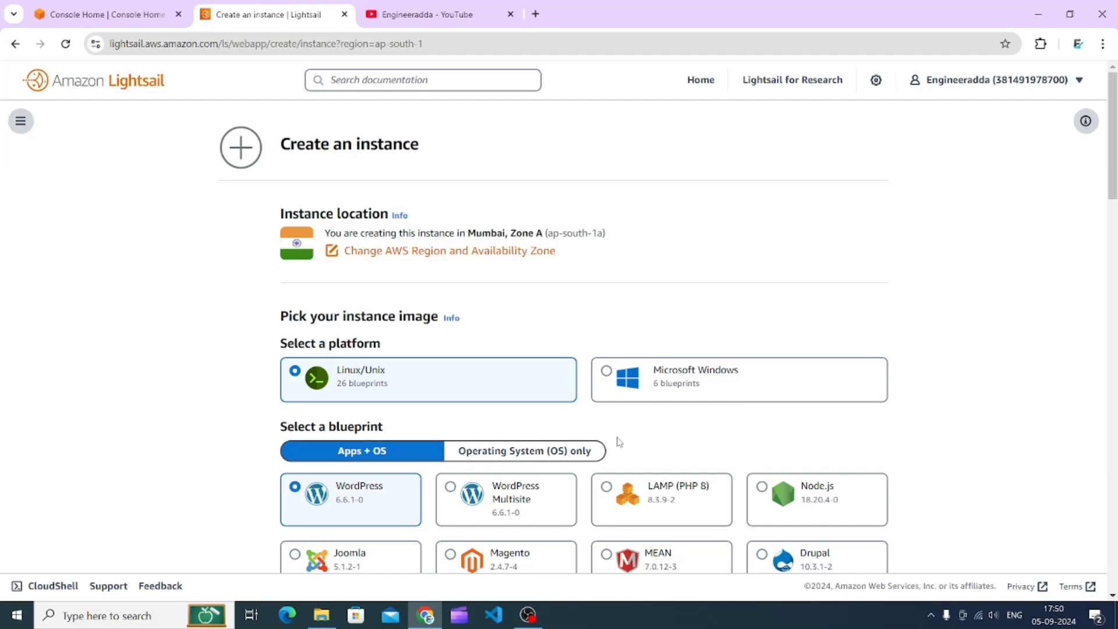
scroll(641, 366, down, 4)
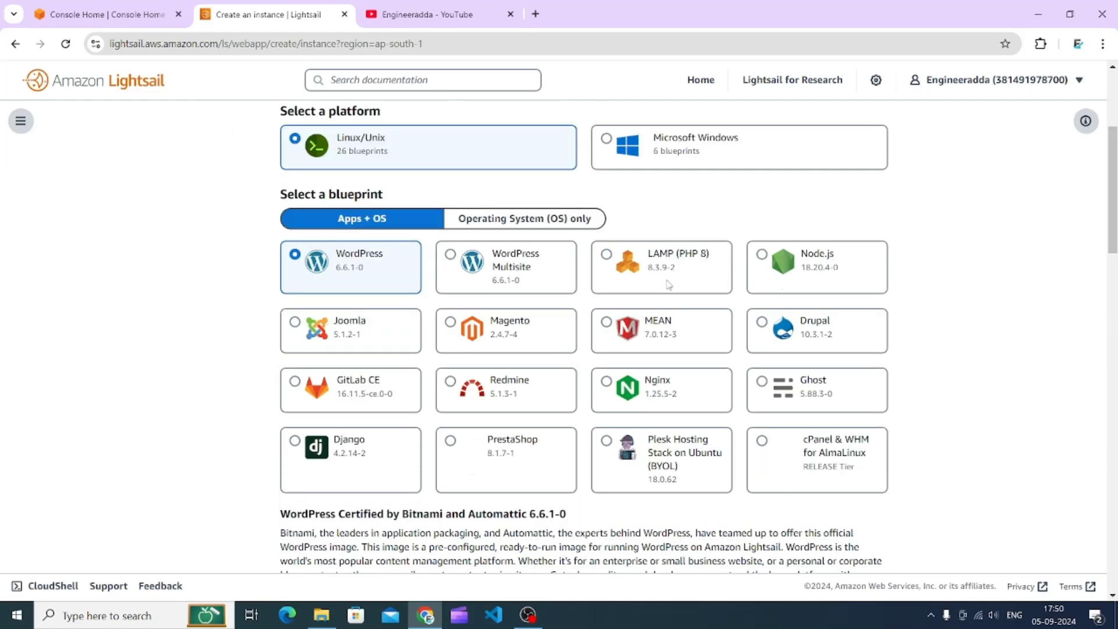
drag(1113, 215, 1109, 417)
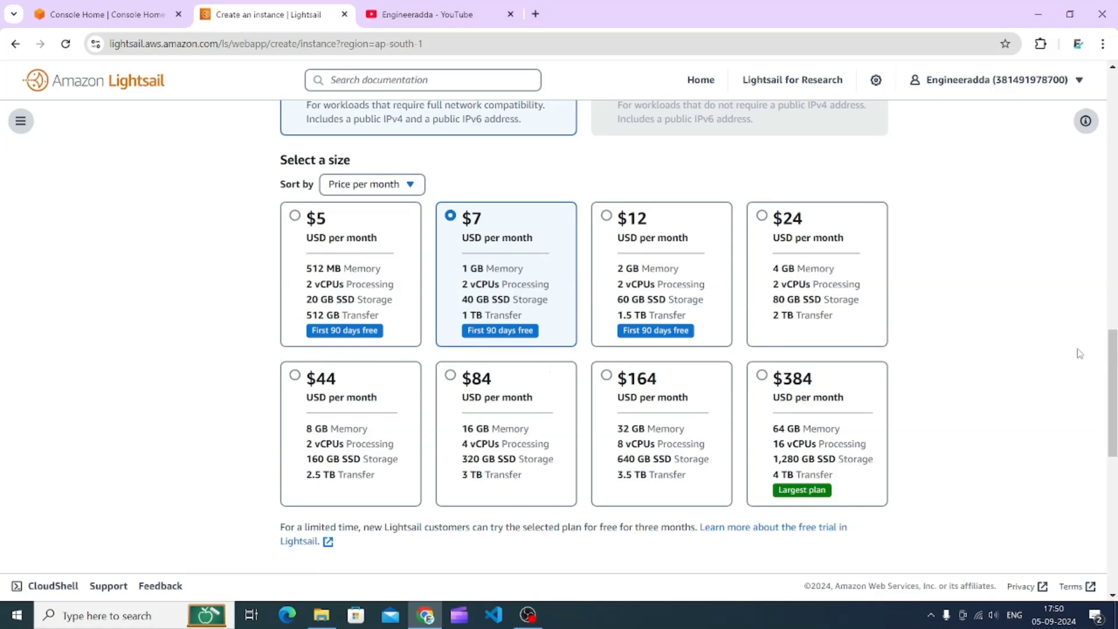
scroll(825, 326, down, 1)
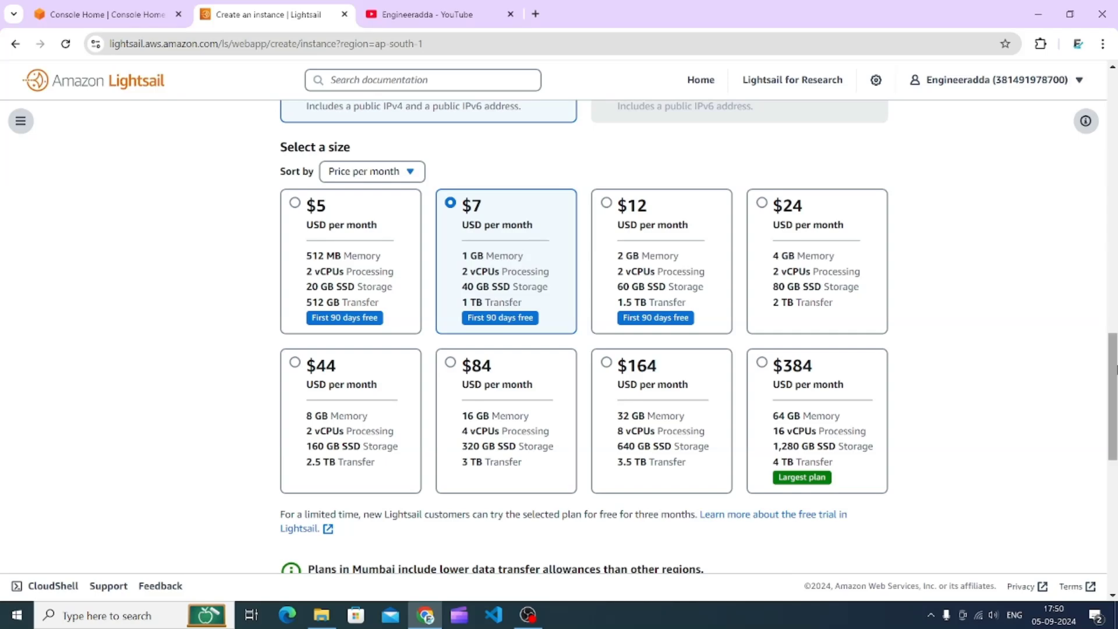
scroll(998, 466, down, 6)
scroll(863, 422, down, 3)
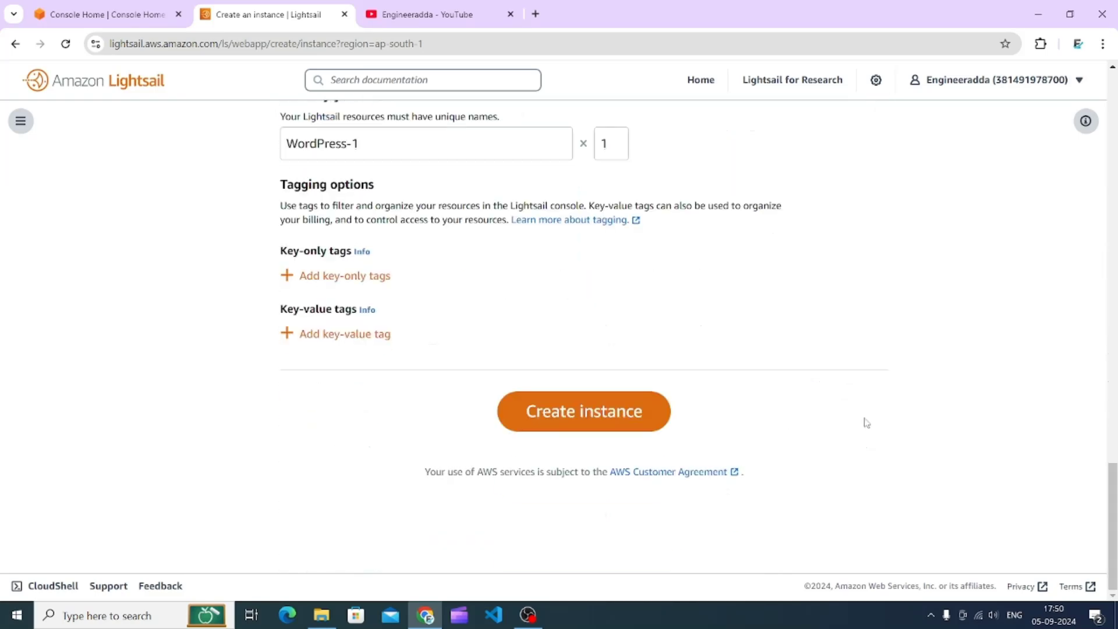
click(586, 415)
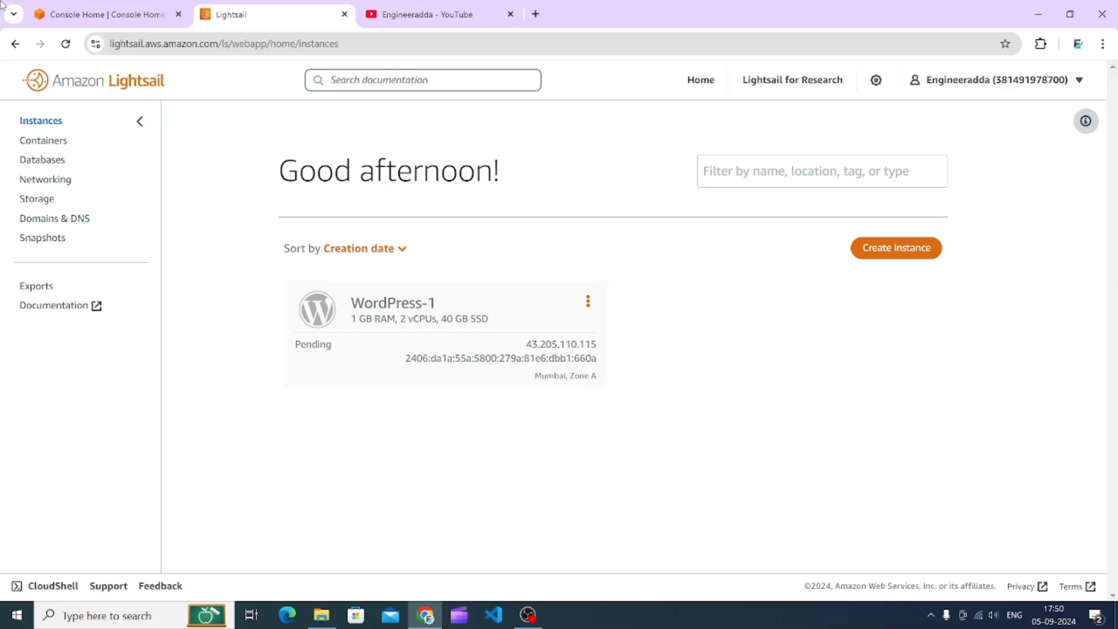
- Open the WordPress-1 instance and launch its WP-Admin dashboard through the public IP address link
click(65, 44)
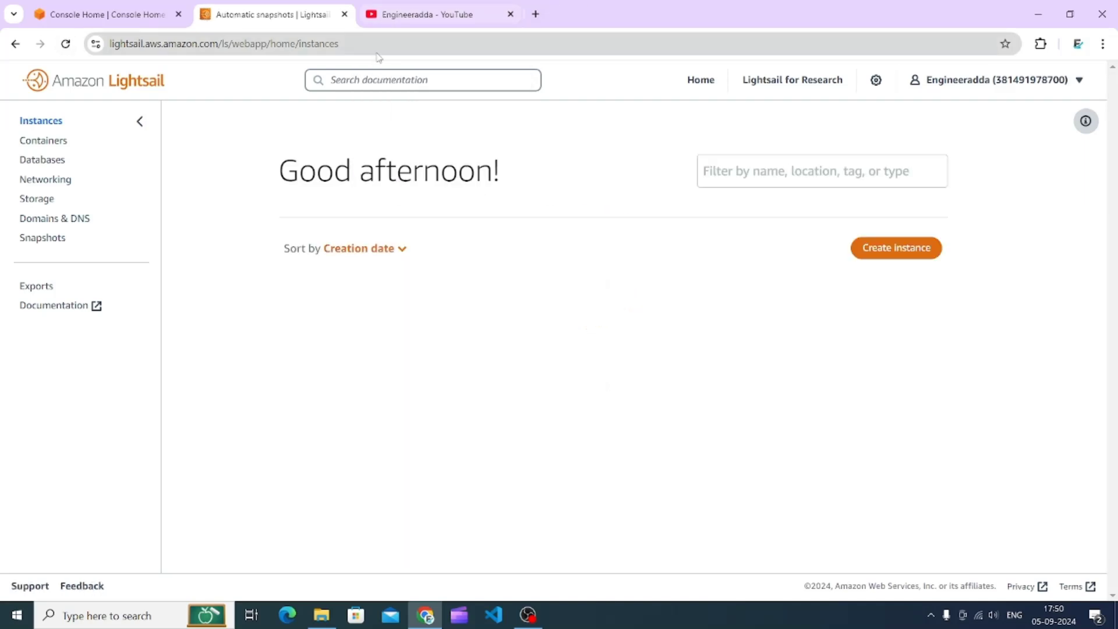
click(379, 308)
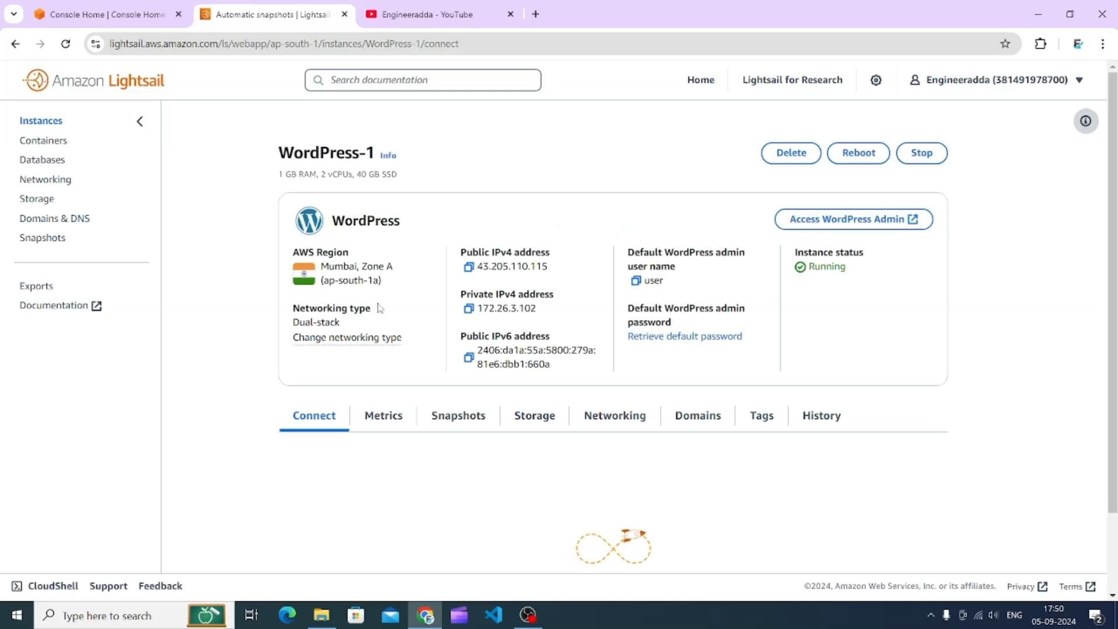
click(819, 221)
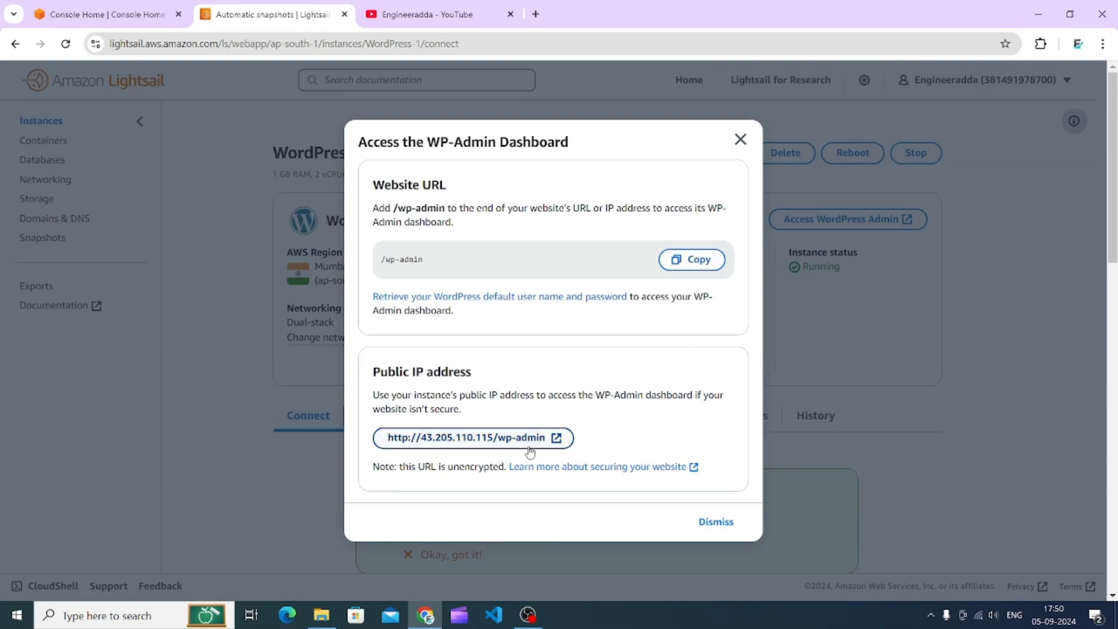
click(559, 442)
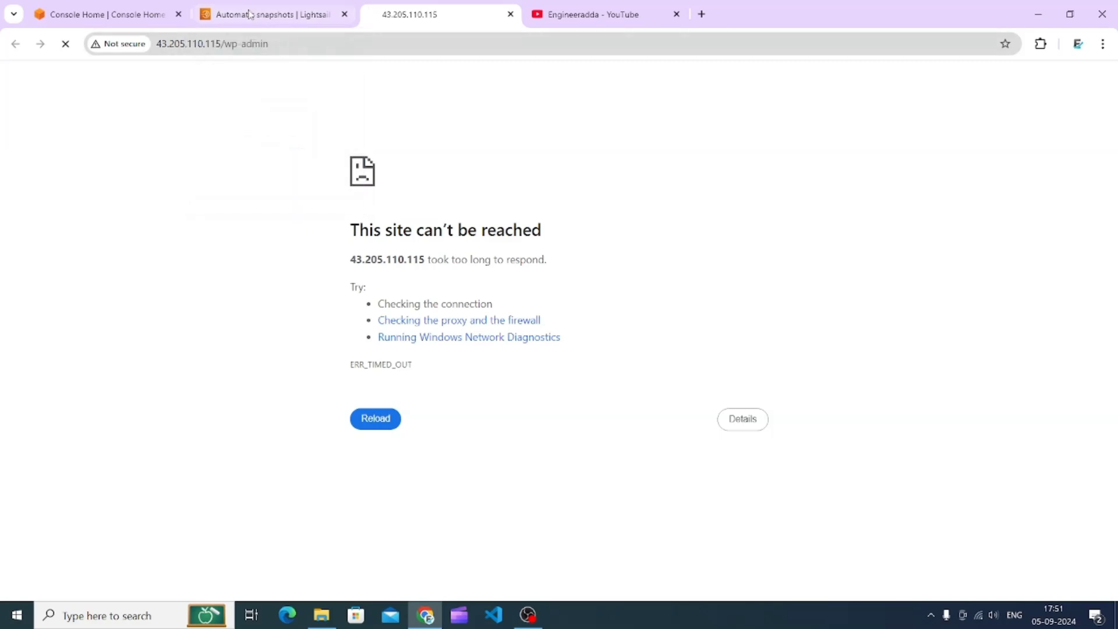
- Reload the wp-admin page at the instance's public IP address
click(274, 13)
click(411, 14)
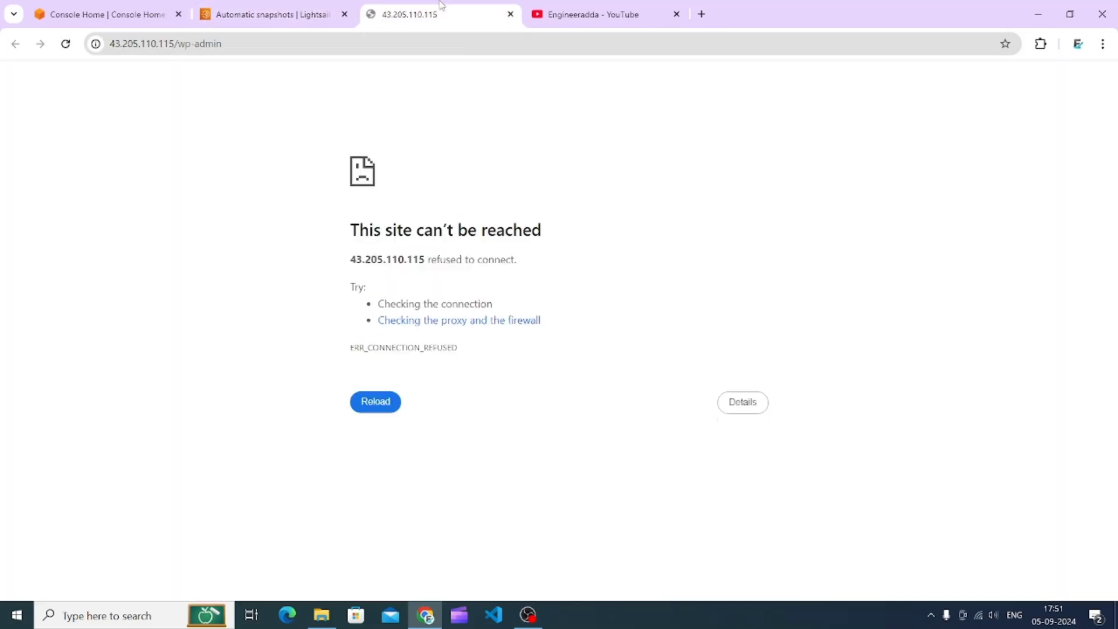
click(64, 47)
- Dismiss the WP-Admin access dialog and scroll down the instance's Connect page
click(292, 13)
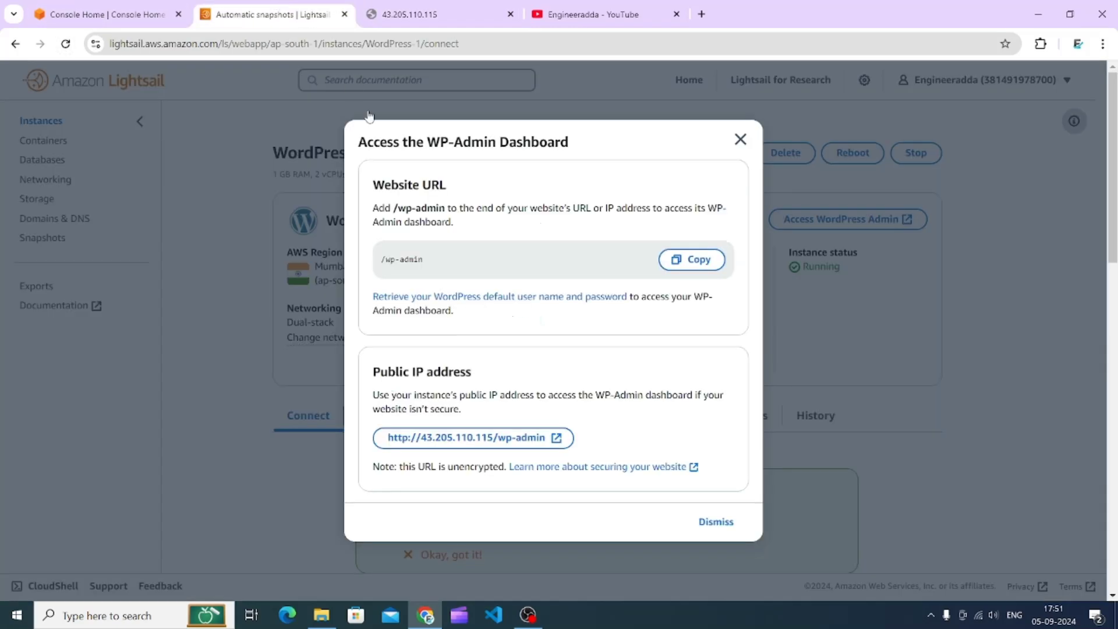
click(740, 139)
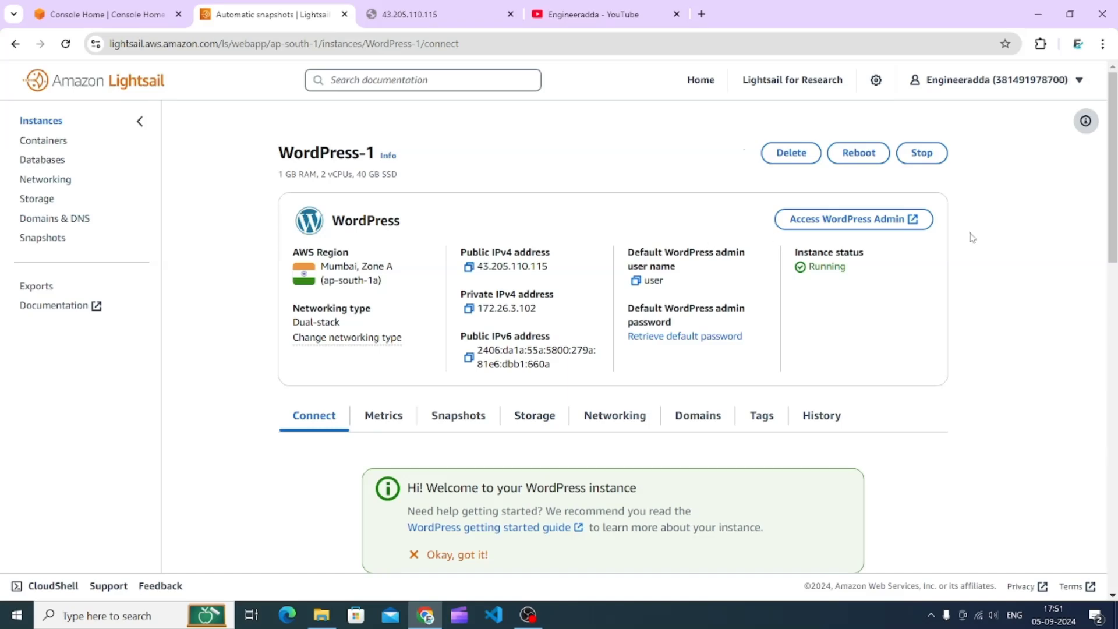
drag(1113, 203, 1115, 375)
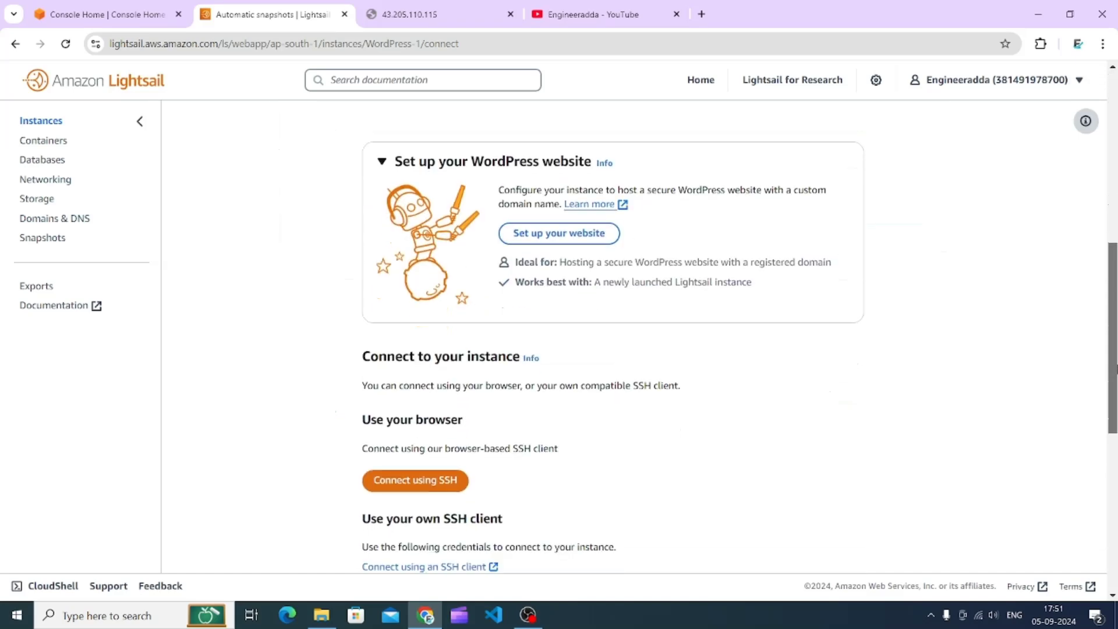
- Reload the wp-admin page repeatedly to reach the WordPress login form
click(428, 6)
click(64, 44)
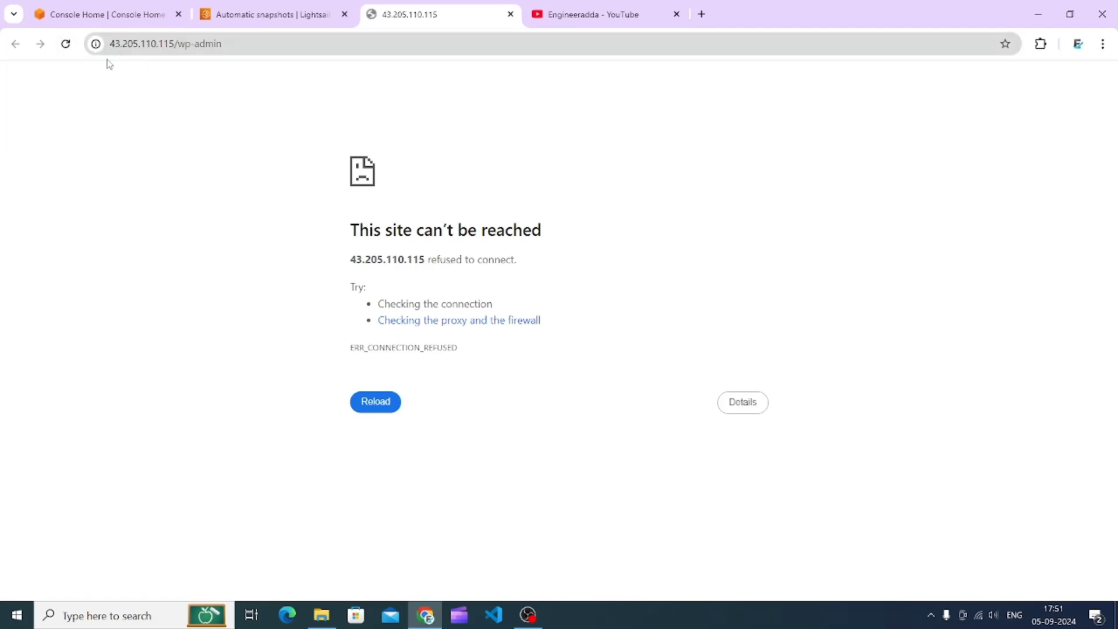
click(70, 49)
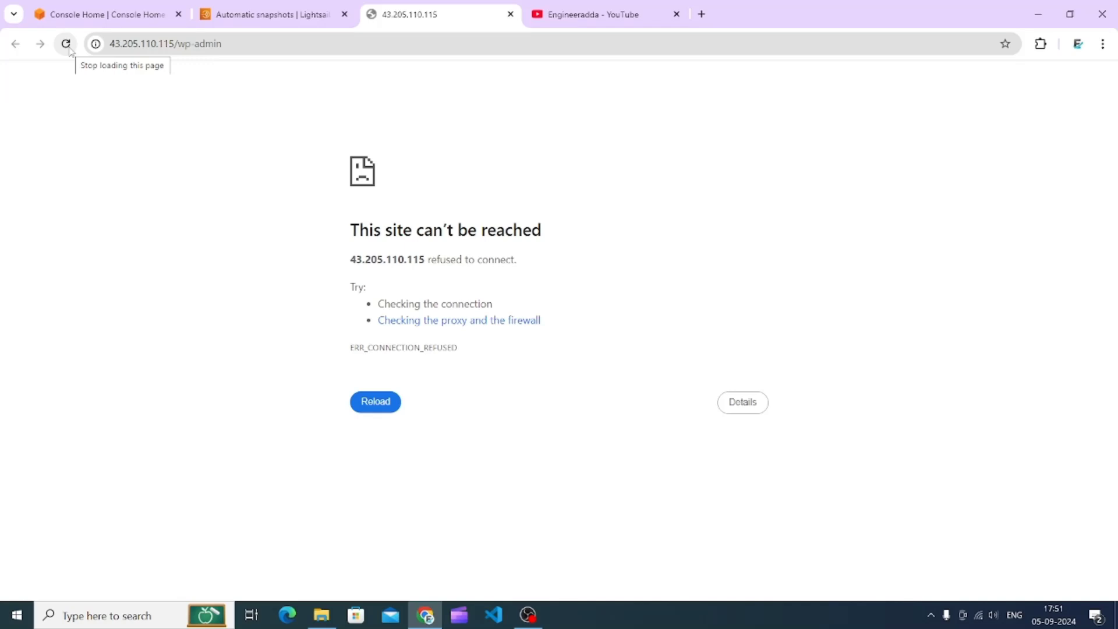
click(70, 49)
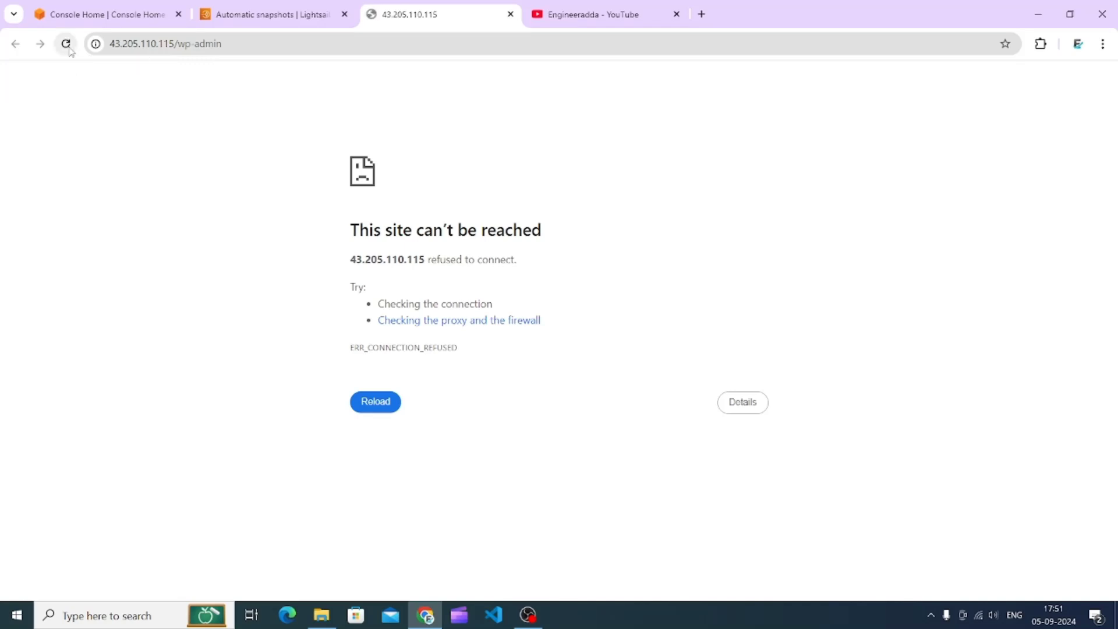
click(70, 49)
click(65, 54)
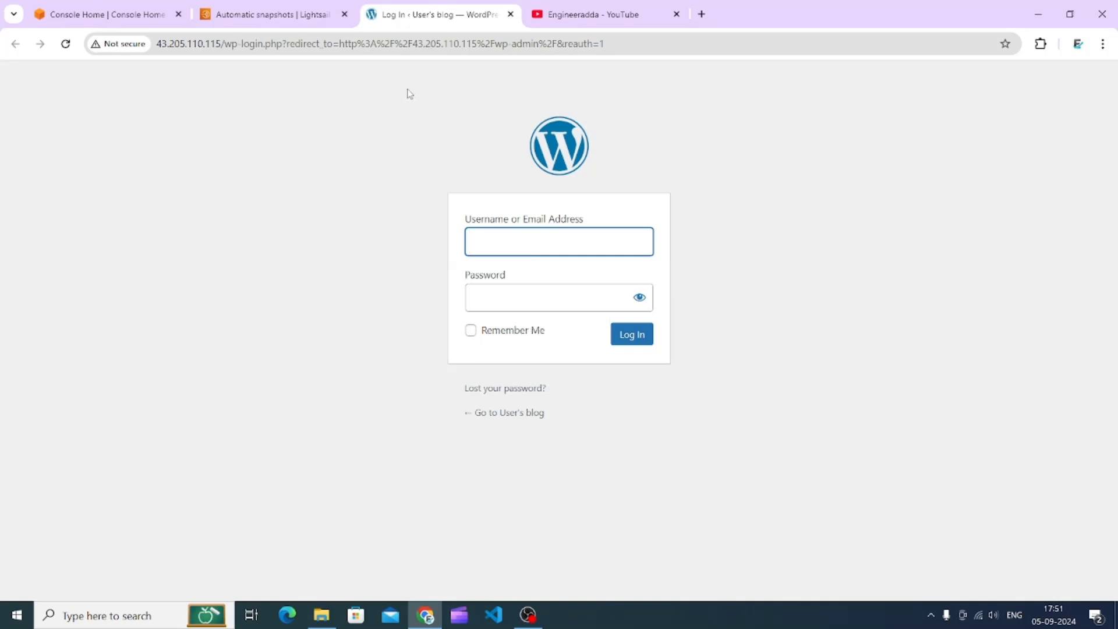
- Copy the default WordPress admin user name from the instance's credentials and paste it into the login form's username field
click(268, 14)
scroll(522, 326, down, 2)
scroll(523, 326, up, 2)
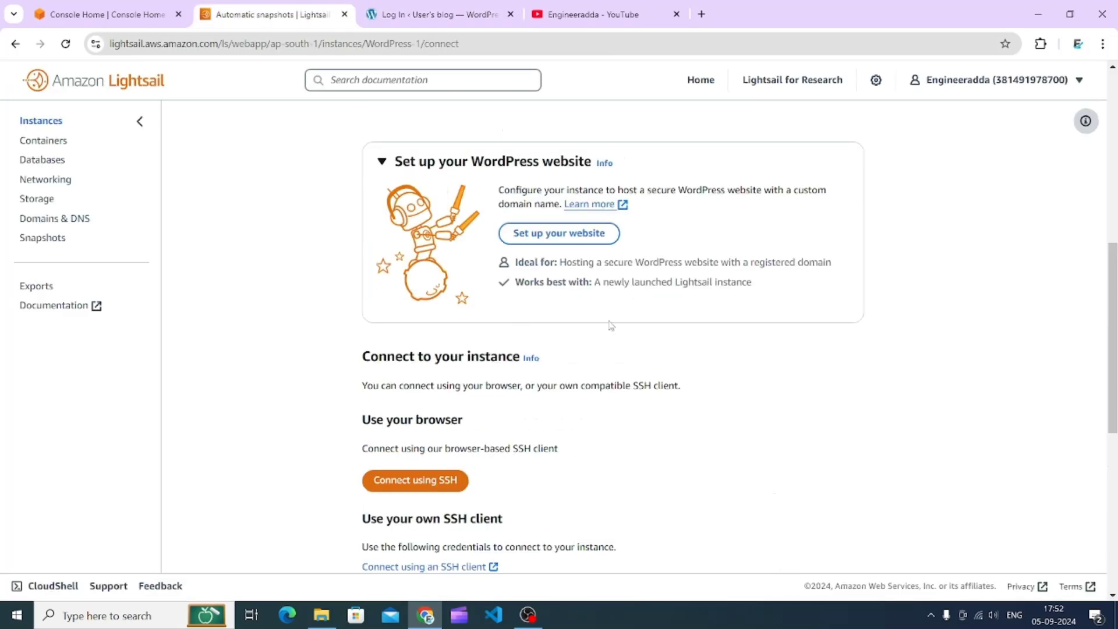
scroll(612, 326, down, 4)
drag(1112, 387, 1116, 467)
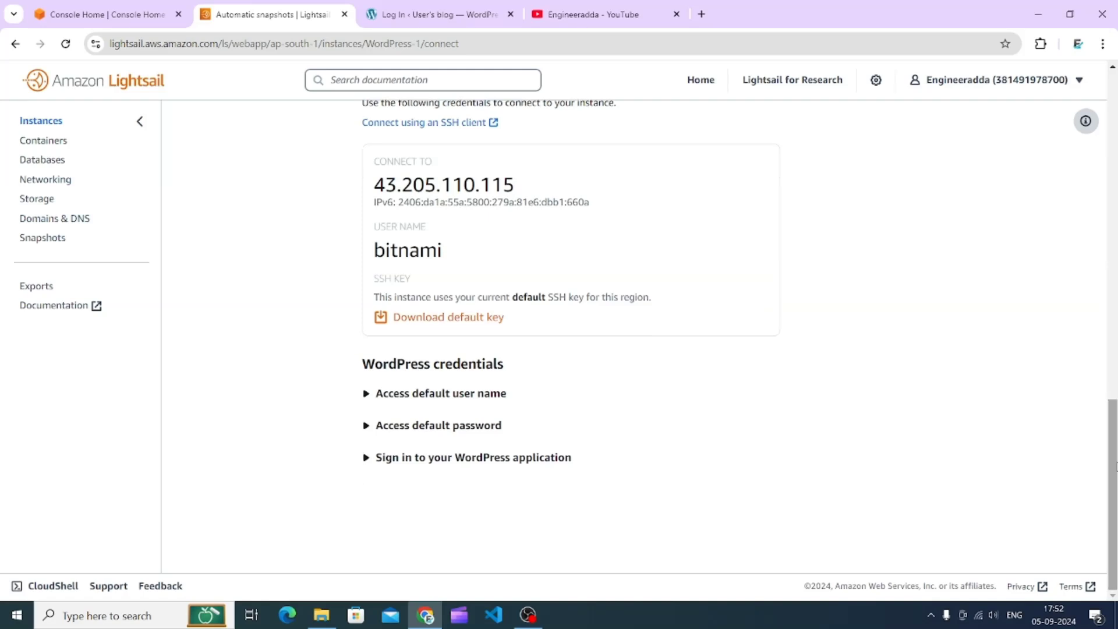
click(452, 394)
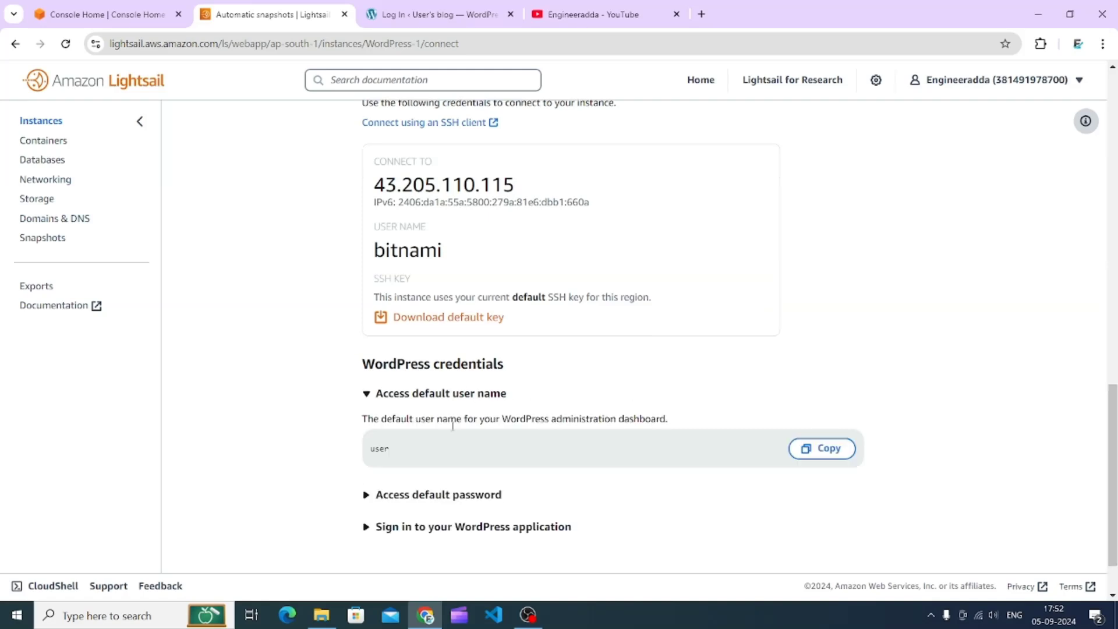
click(818, 448)
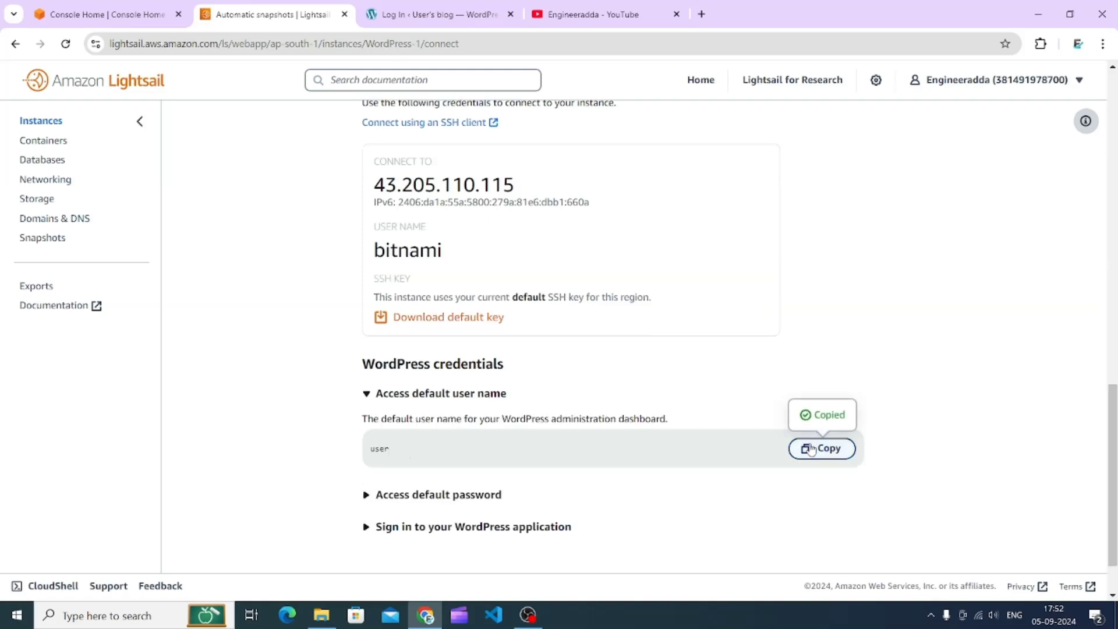
double_click(379, 449)
click(431, 14)
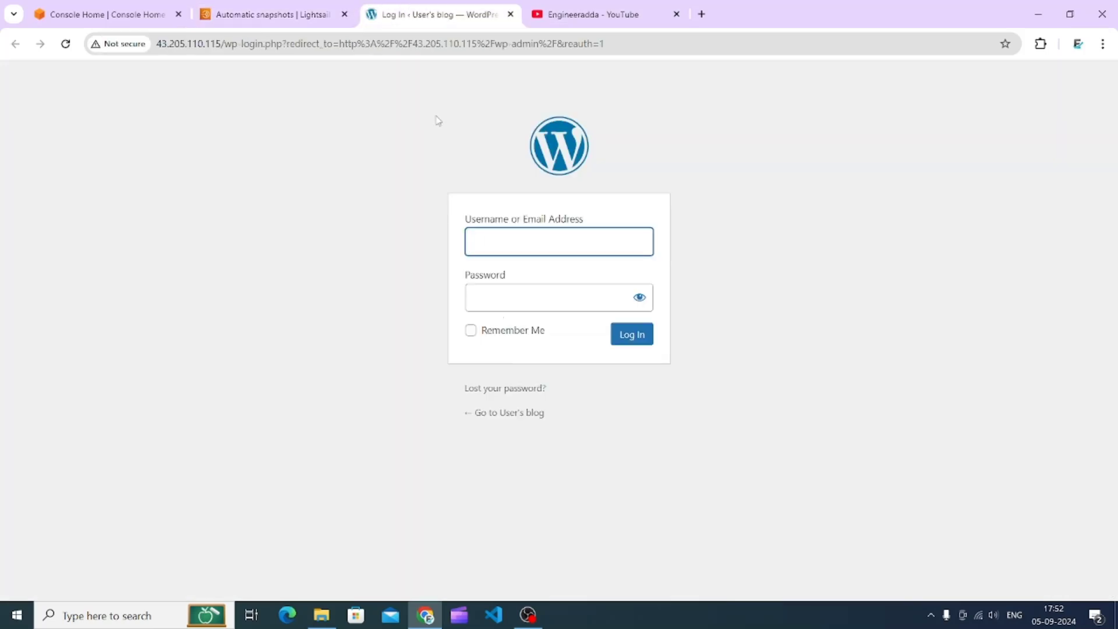
key(ctrl+v)
- Expand the default password instructions and copy the command cat bitnami_application_password
click(299, 13)
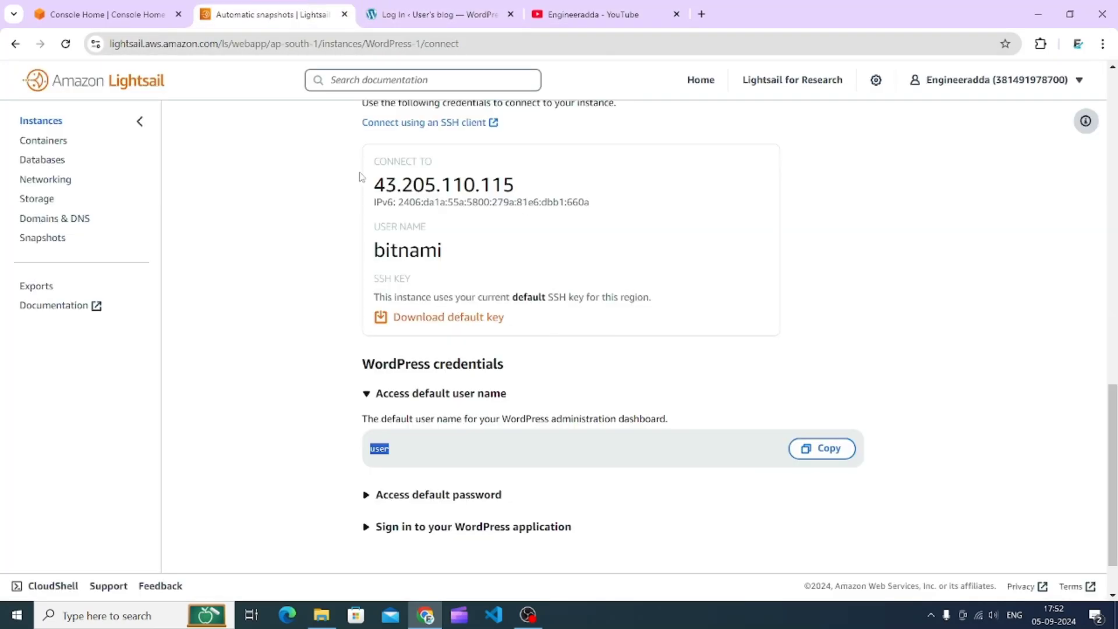
click(428, 494)
scroll(444, 462, down, 2)
scroll(442, 460, down, 10)
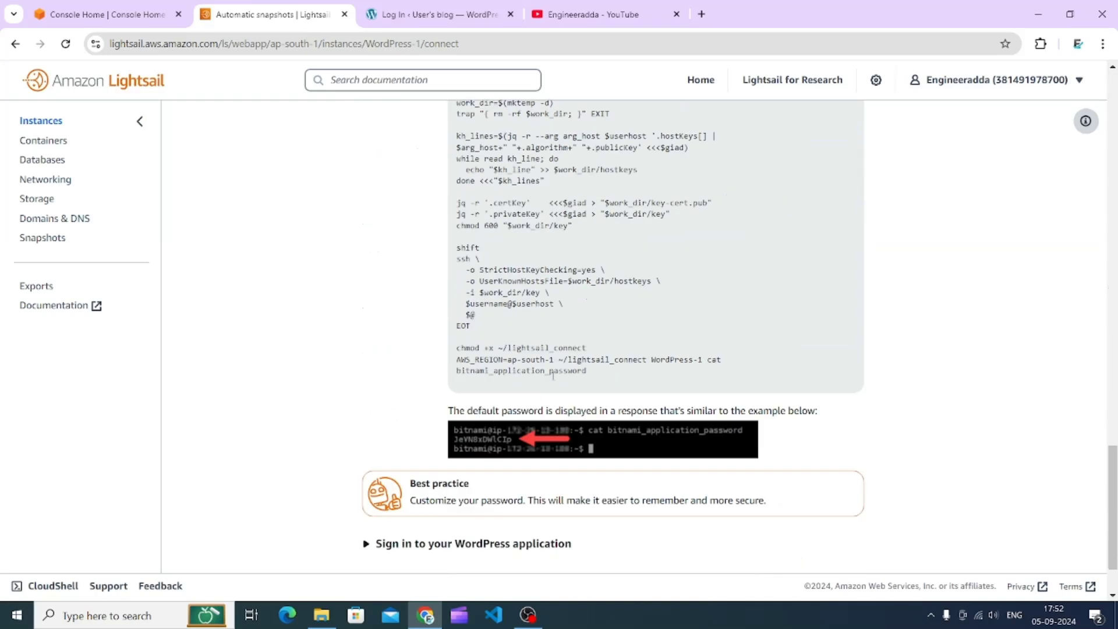
triple_click(710, 360)
click(710, 360)
drag(710, 365, 714, 382)
right_click(711, 376)
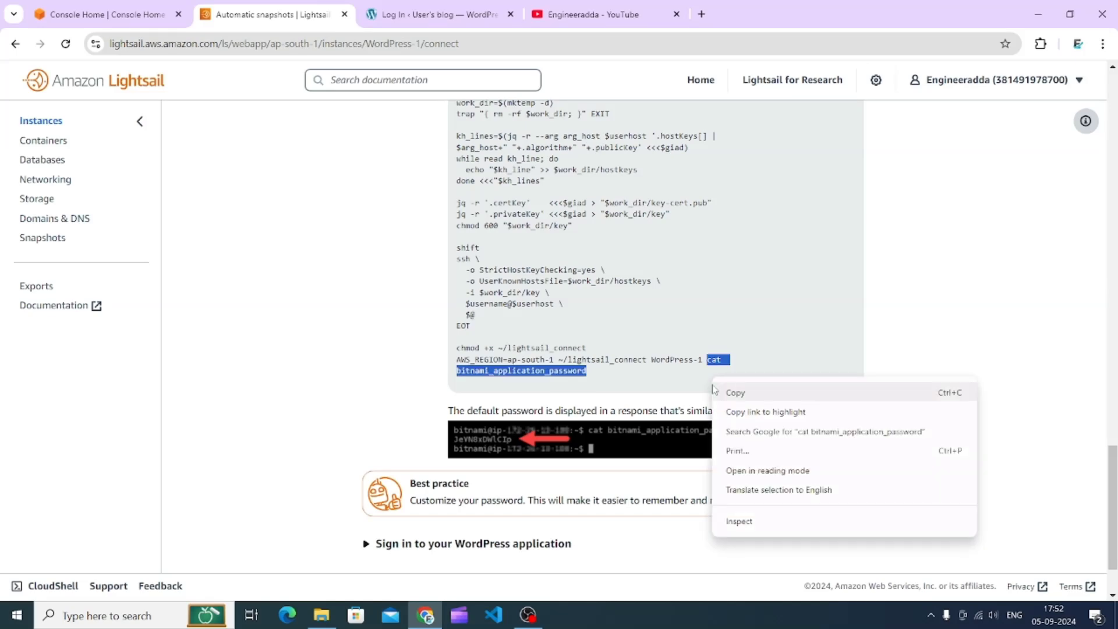
click(714, 389)
- Connect to the instance with the browser-based SSH client and paste the cat bitnami_application_password command into the terminal
scroll(637, 379, up, 15)
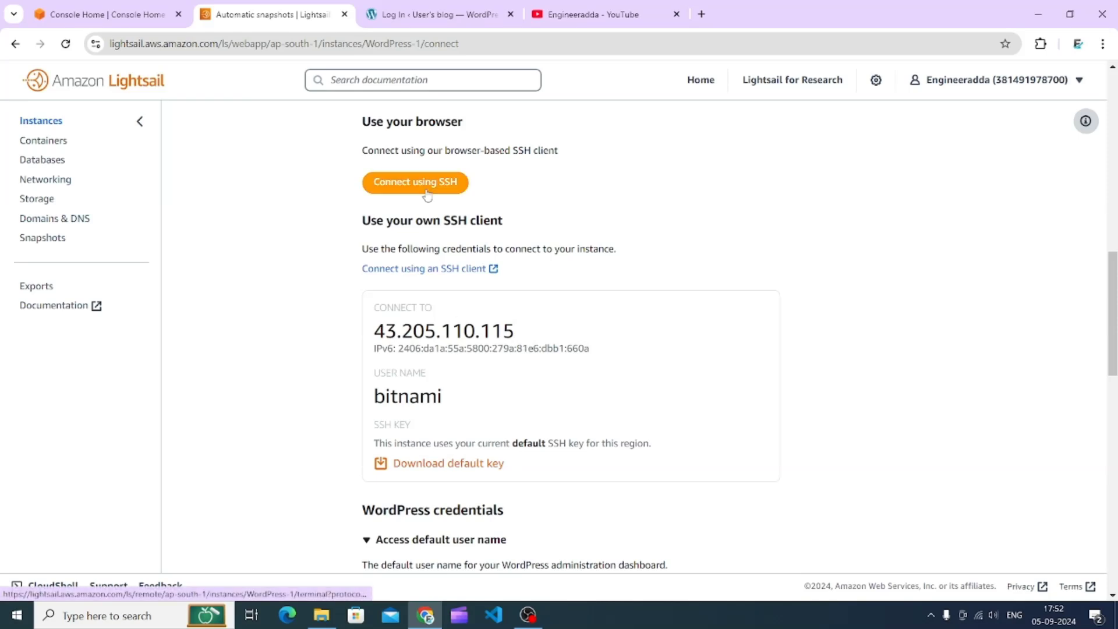
scroll(427, 195, up, 4)
click(442, 409)
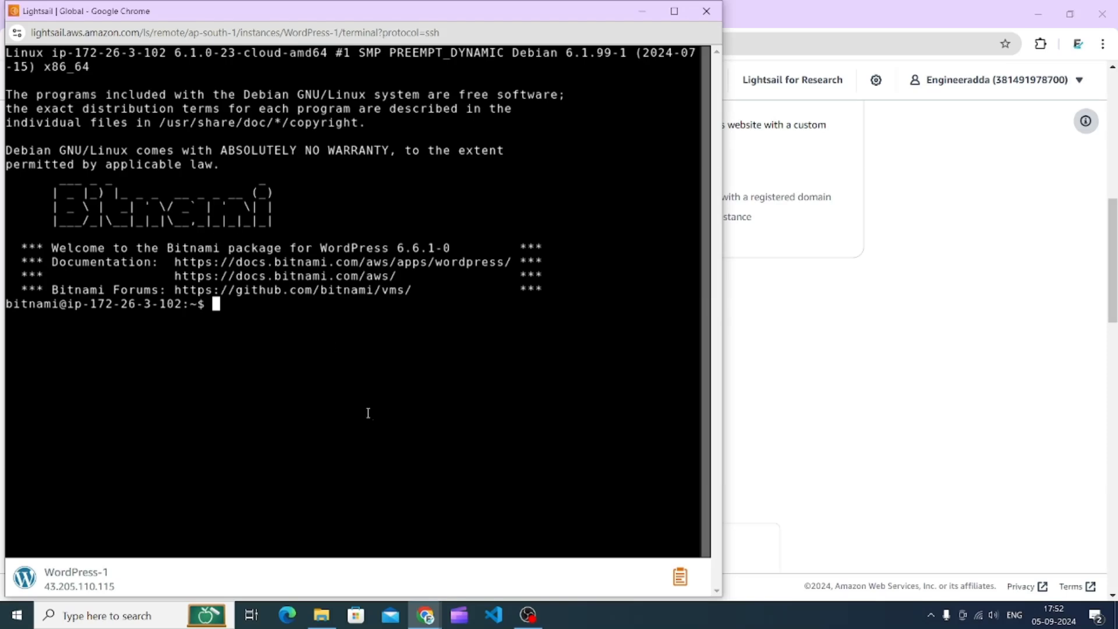
right_click(232, 305)
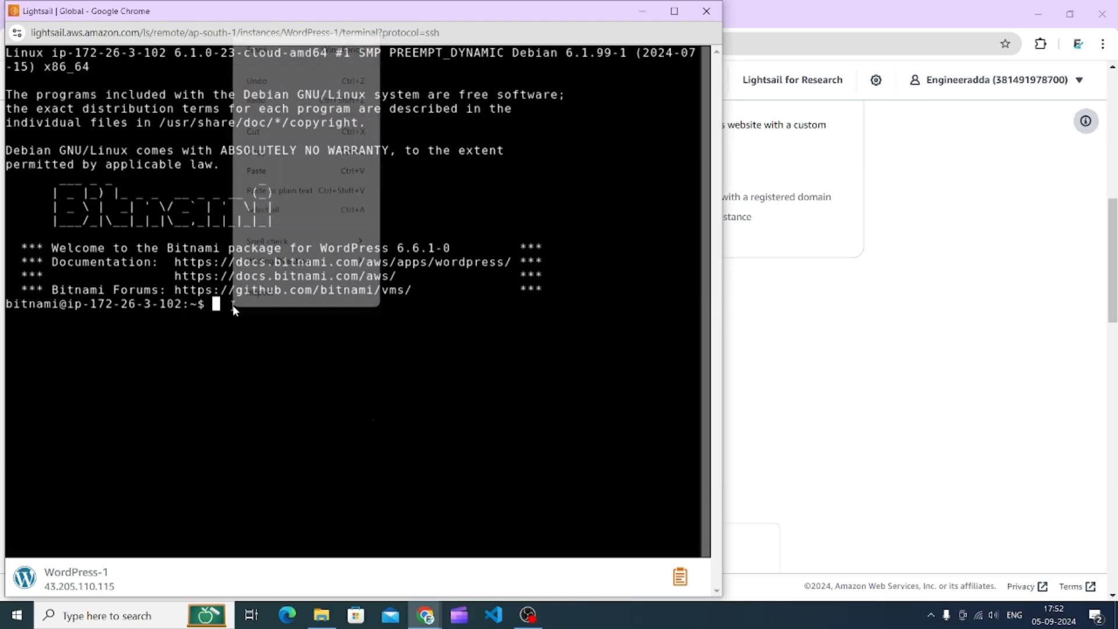
click(257, 171)
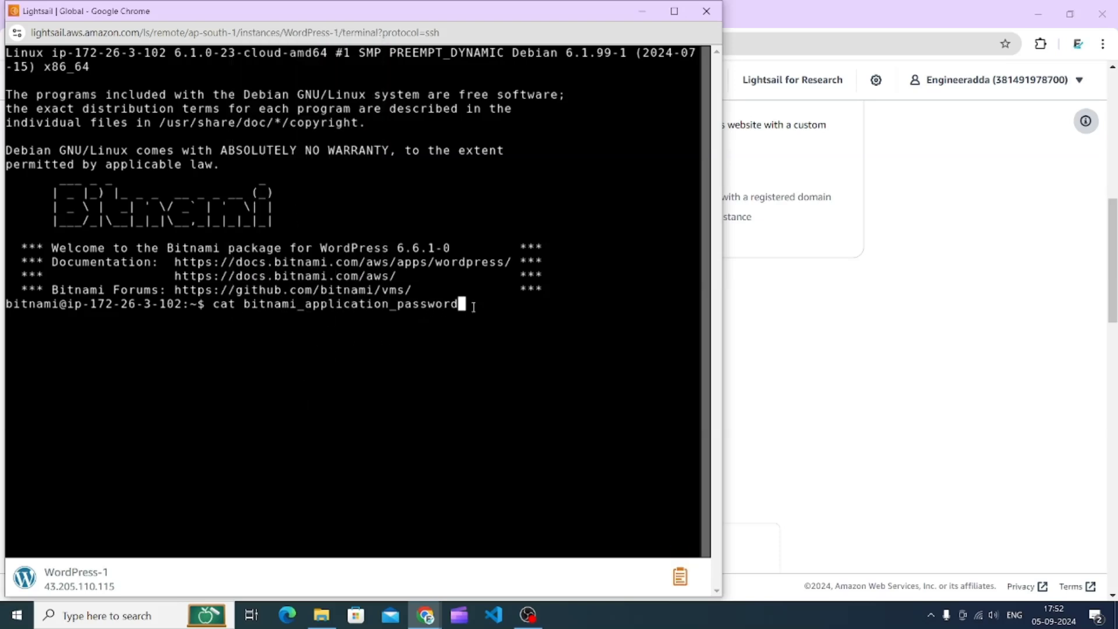
- Run the password command in the terminal and copy the printed application password
key(Return)
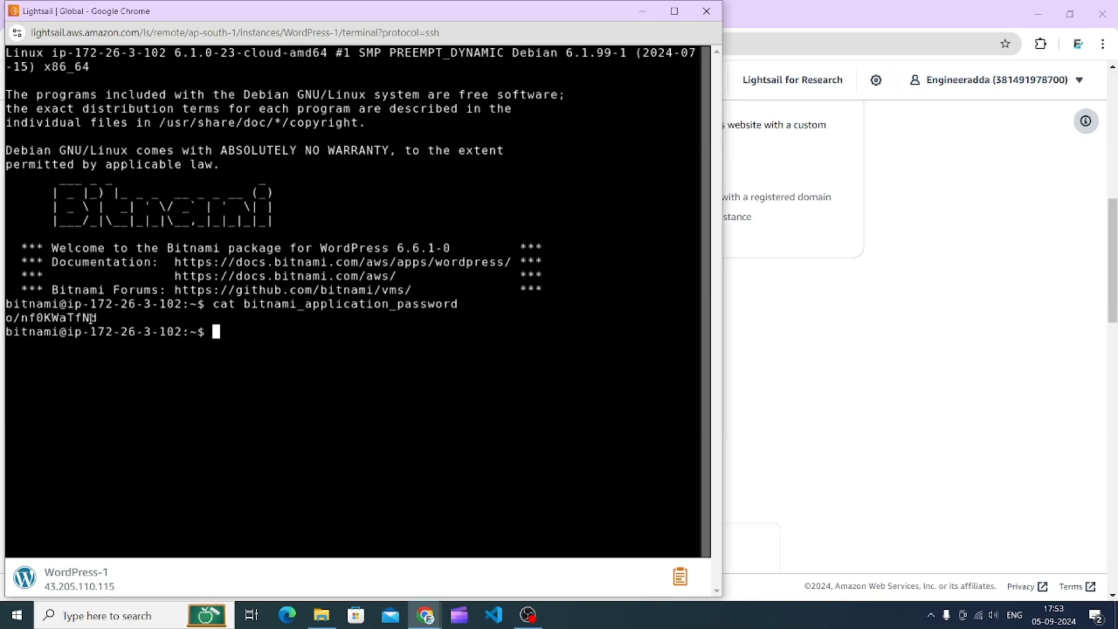
drag(104, 318, 5, 318)
right_click(34, 318)
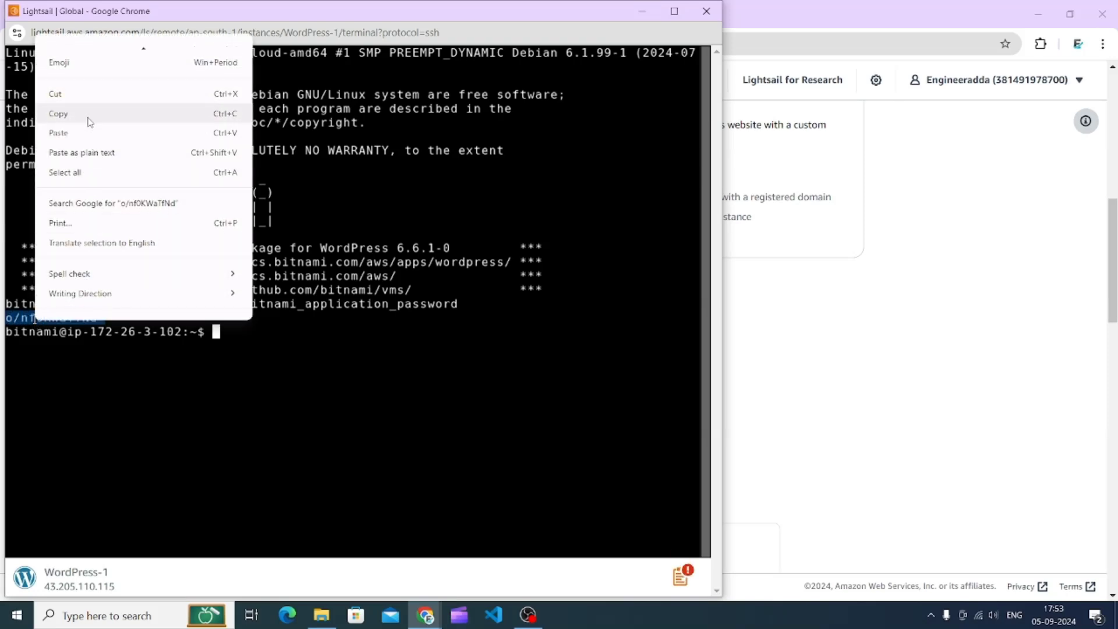
click(86, 115)
- Paste the copied password into the WordPress login form's password field and log in
click(823, 332)
click(449, 12)
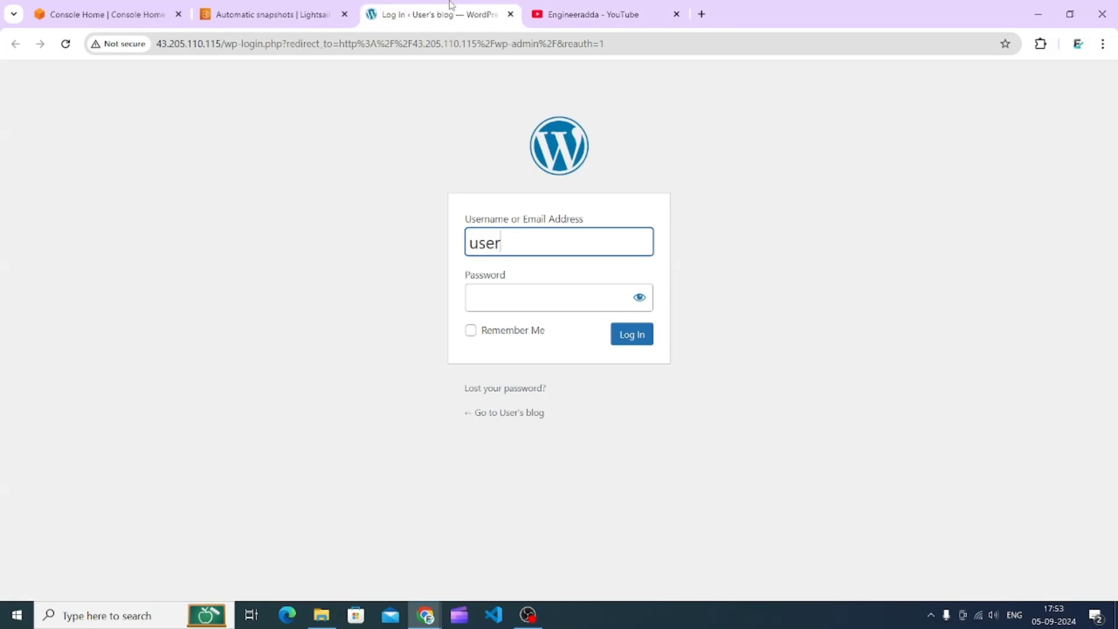
click(509, 307)
key(ctrl+v)
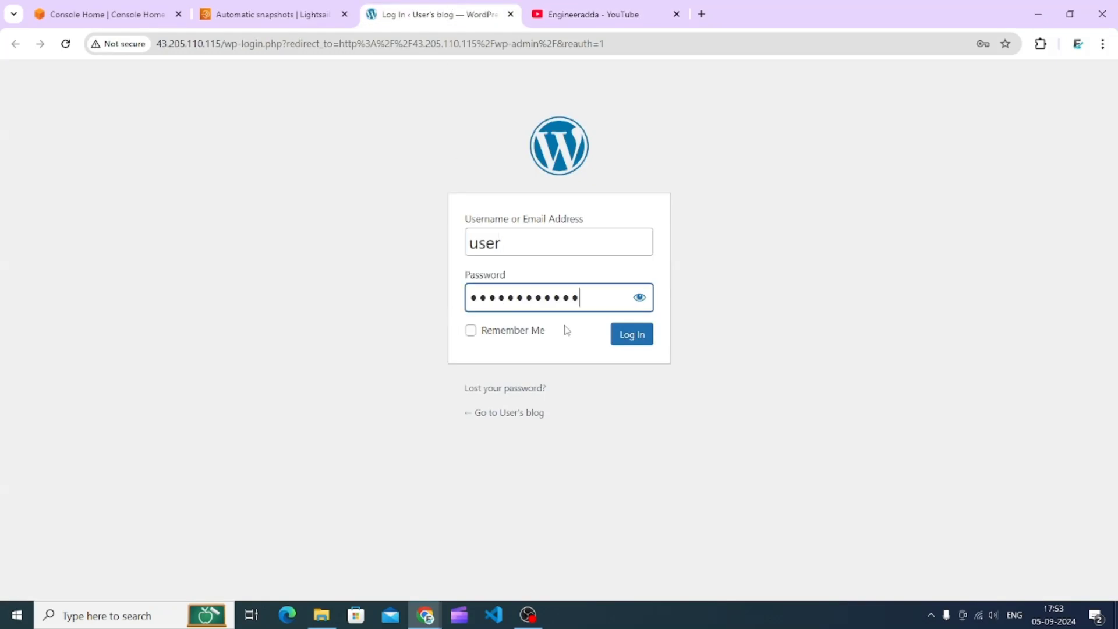
click(632, 339)
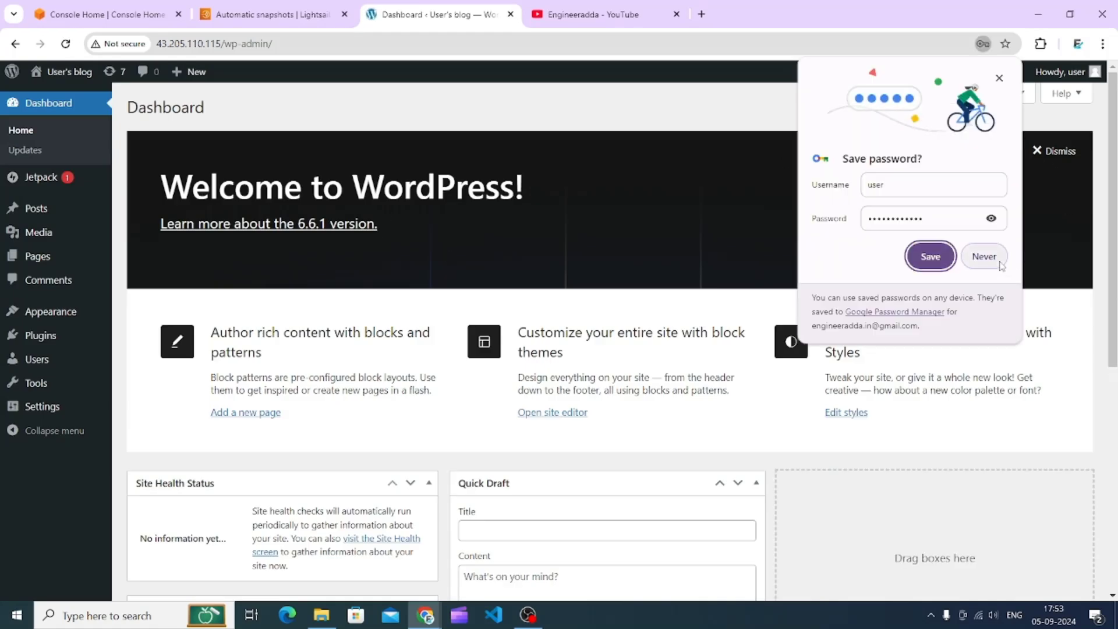
- Save the admin login in the browser's password manager
click(929, 256)
mouse_move(100, 305)
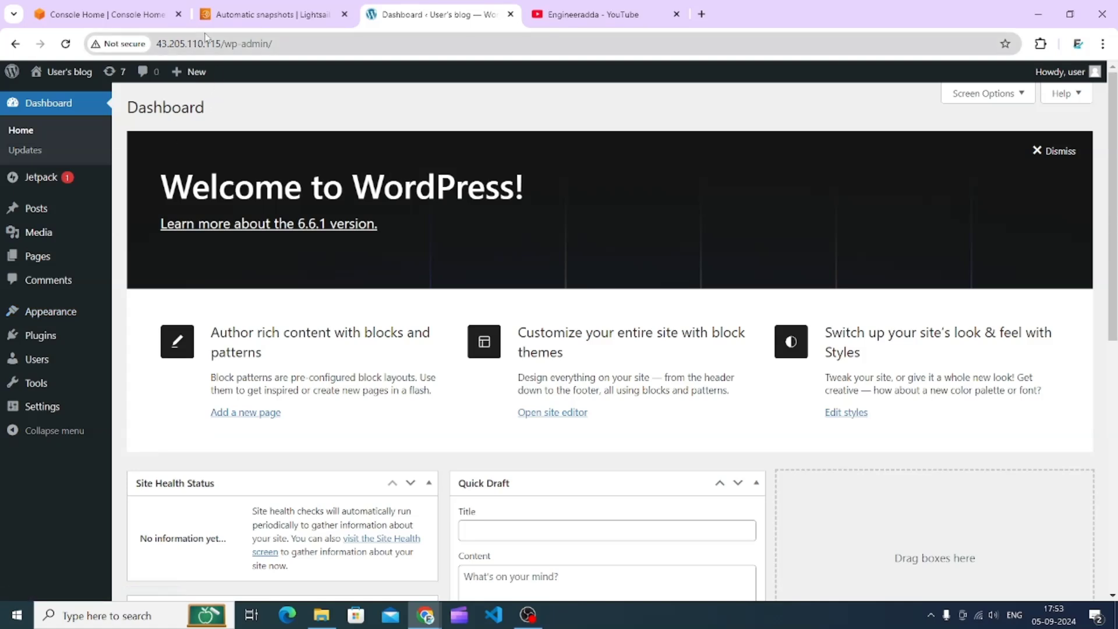
- Copy the instance's public IPv4 address 43.205.110.115 from the Lightsail instance page
drag(223, 41, 155, 42)
key(ctrl+c)
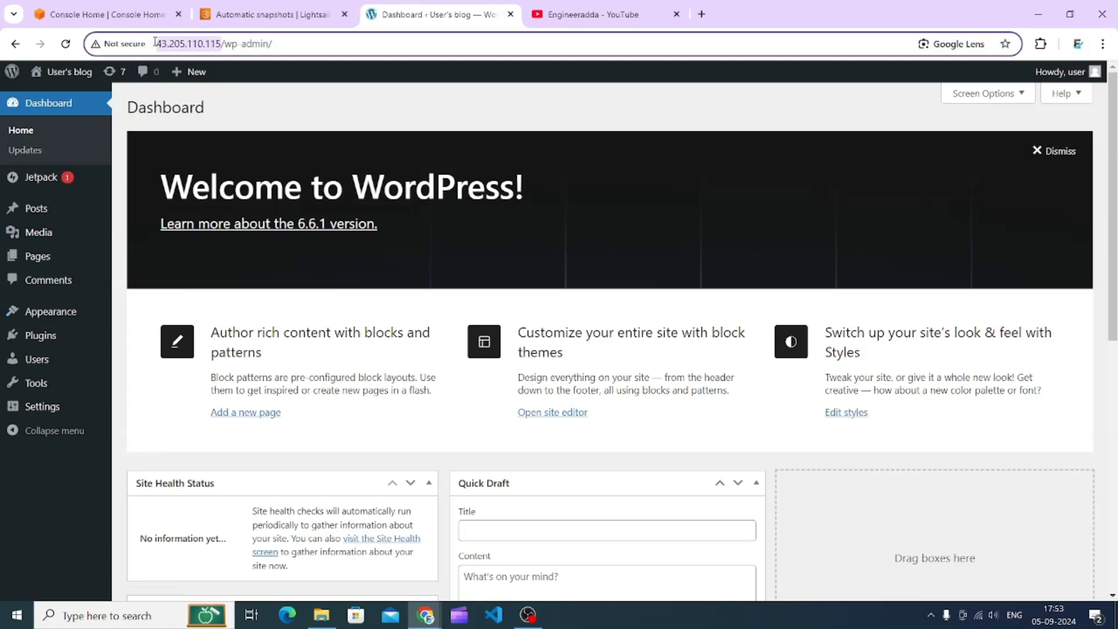
click(329, 4)
scroll(518, 375, down, 4)
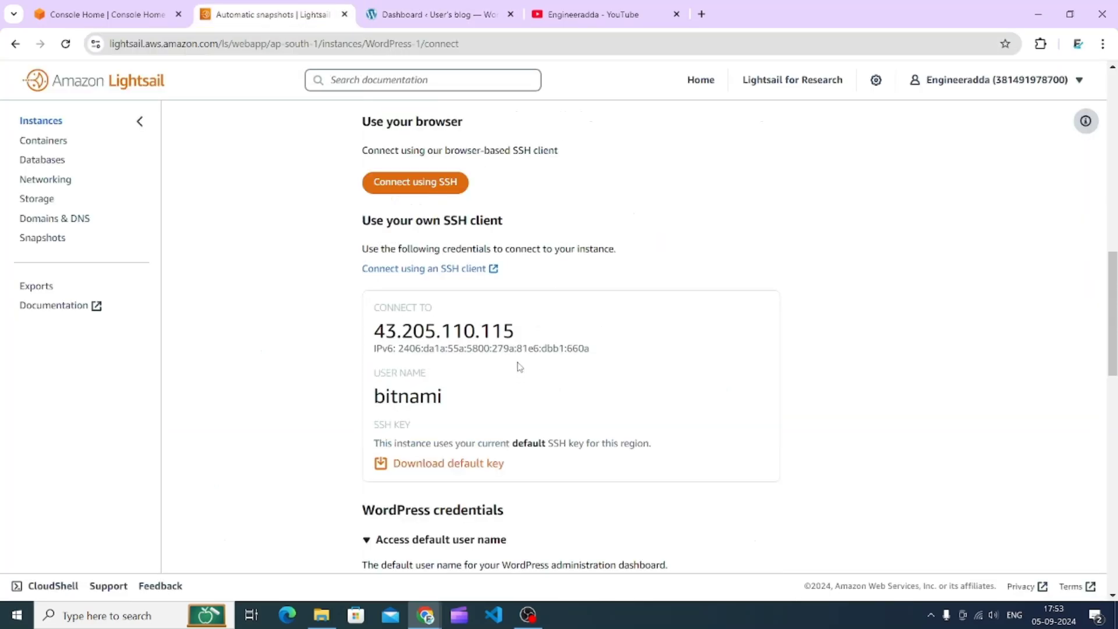
scroll(480, 346, up, 8)
scroll(641, 324, up, 6)
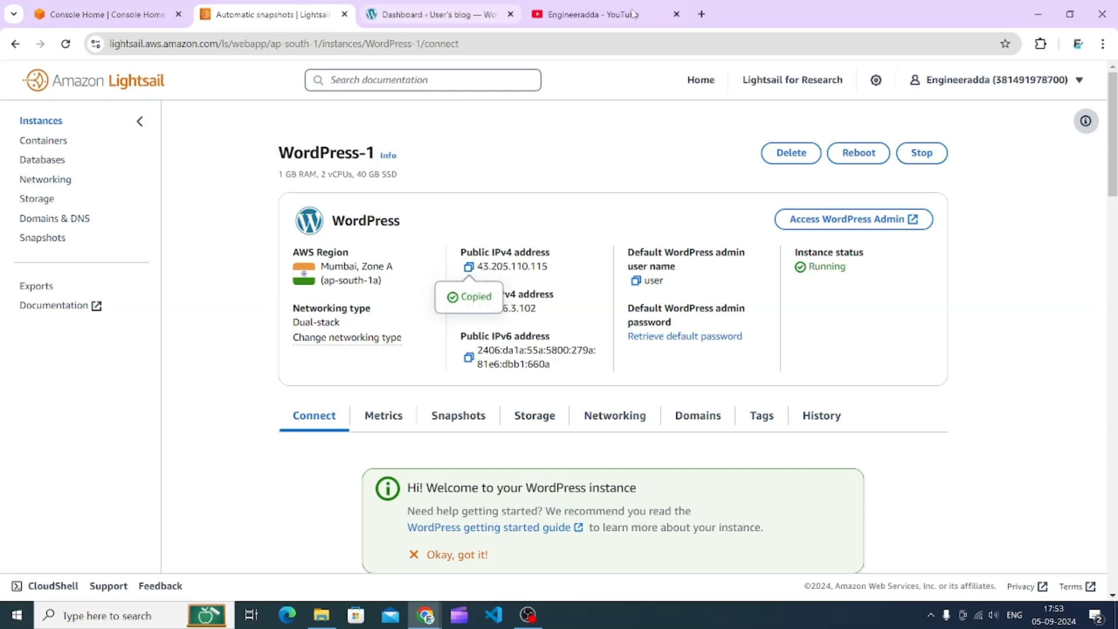
- Open godaddy.com in a new tab and go to the account's My Products page
click(700, 15)
text(godad)
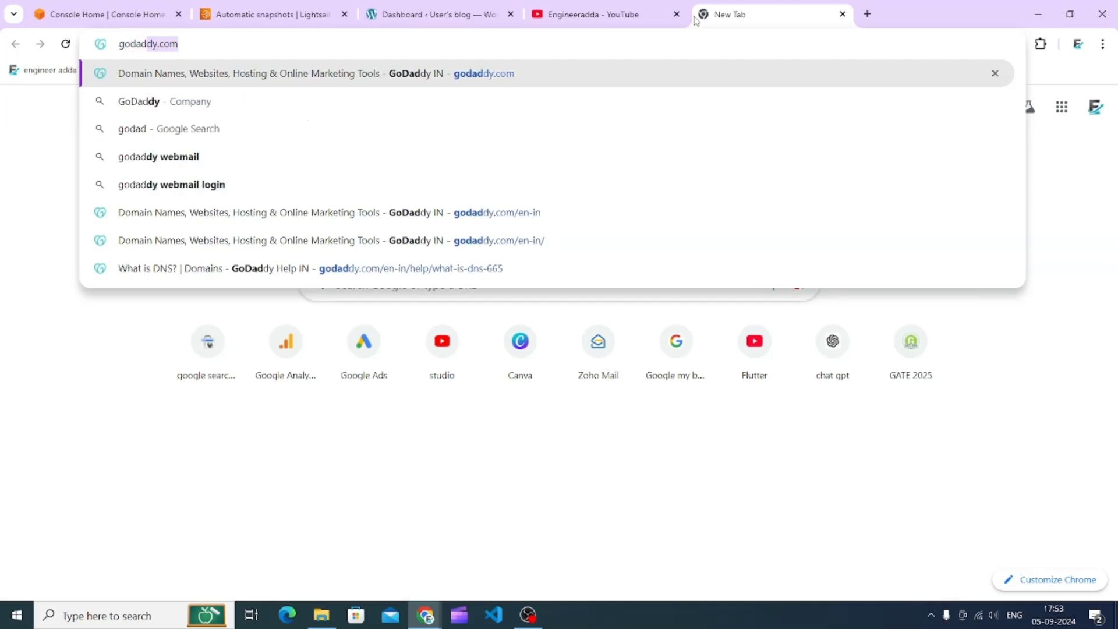
key(Return)
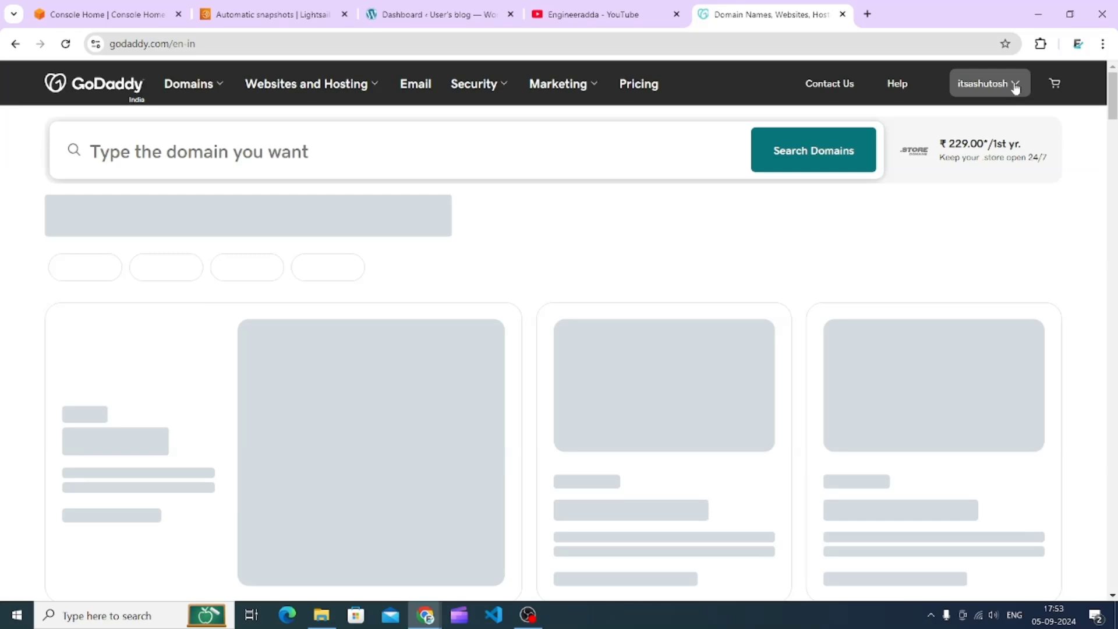
click(1002, 89)
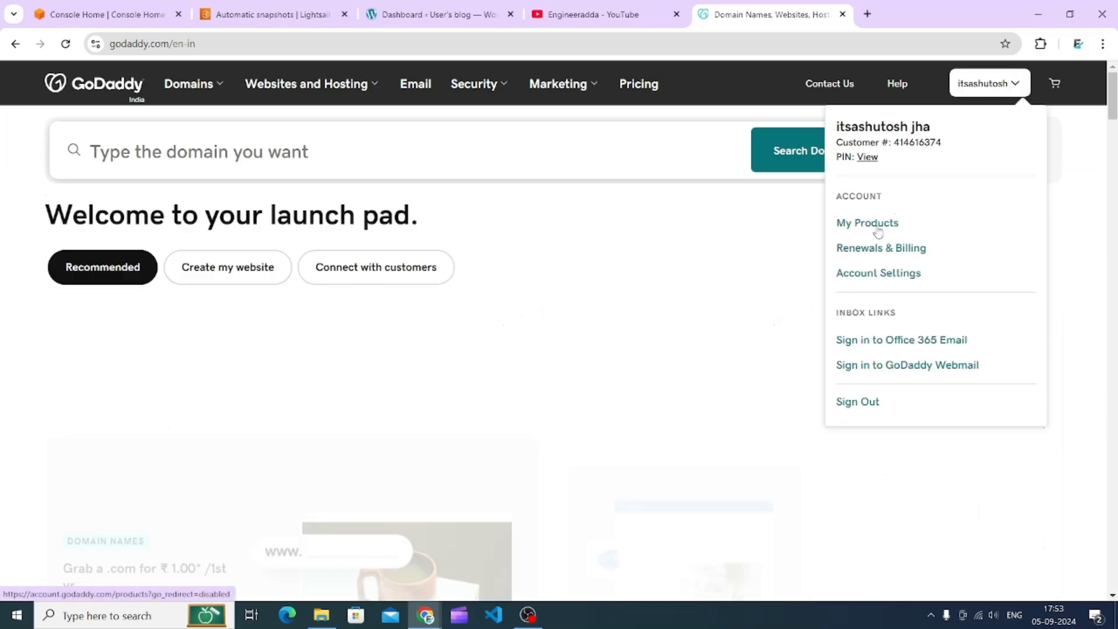
click(877, 226)
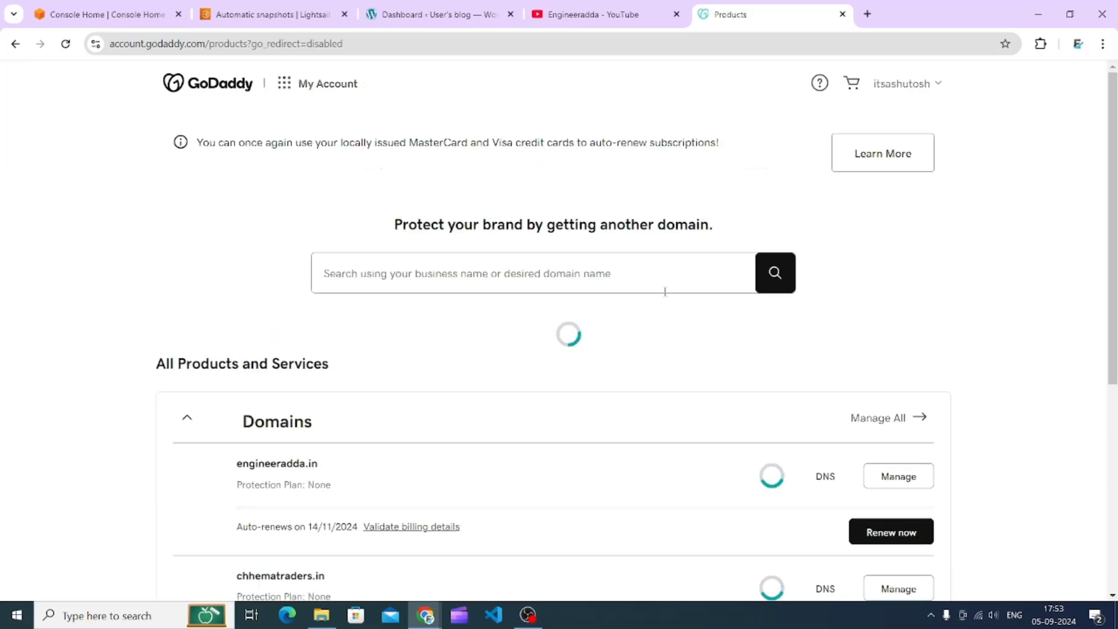
- Open DNS management for the domain chhematraders.in
scroll(675, 309, down, 4)
scroll(783, 434, down, 3)
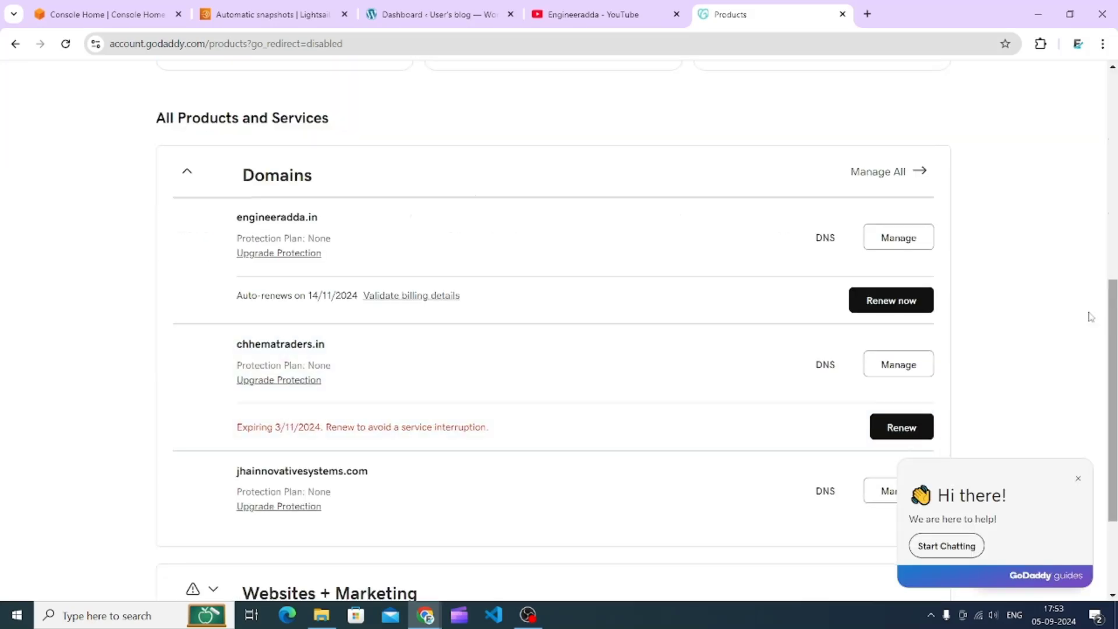
click(824, 366)
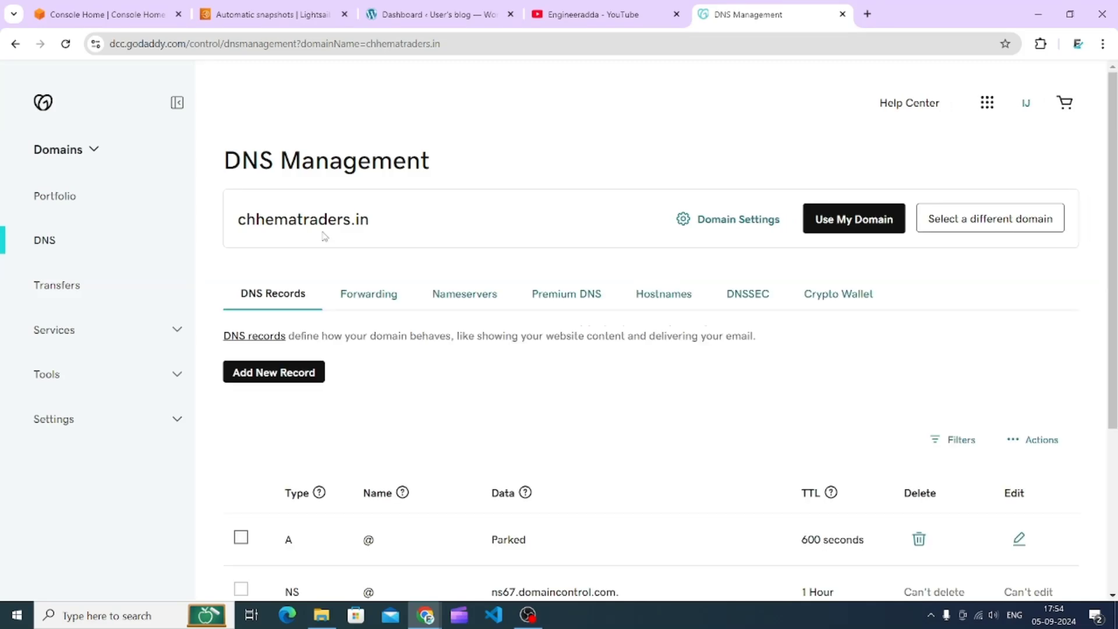
click(133, 9)
click(275, 6)
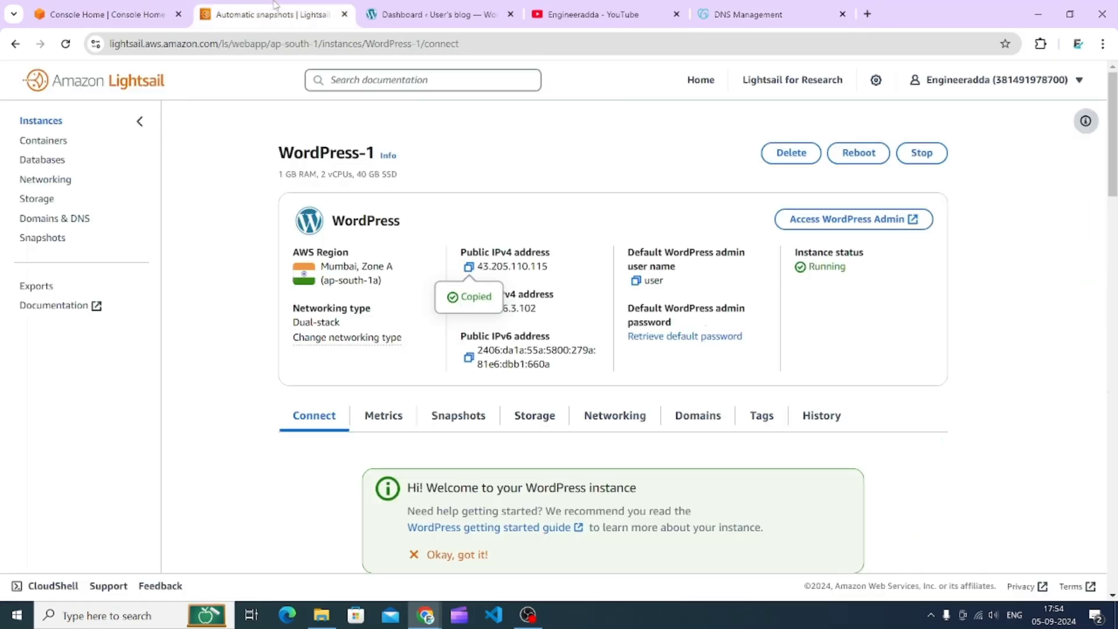
click(396, 7)
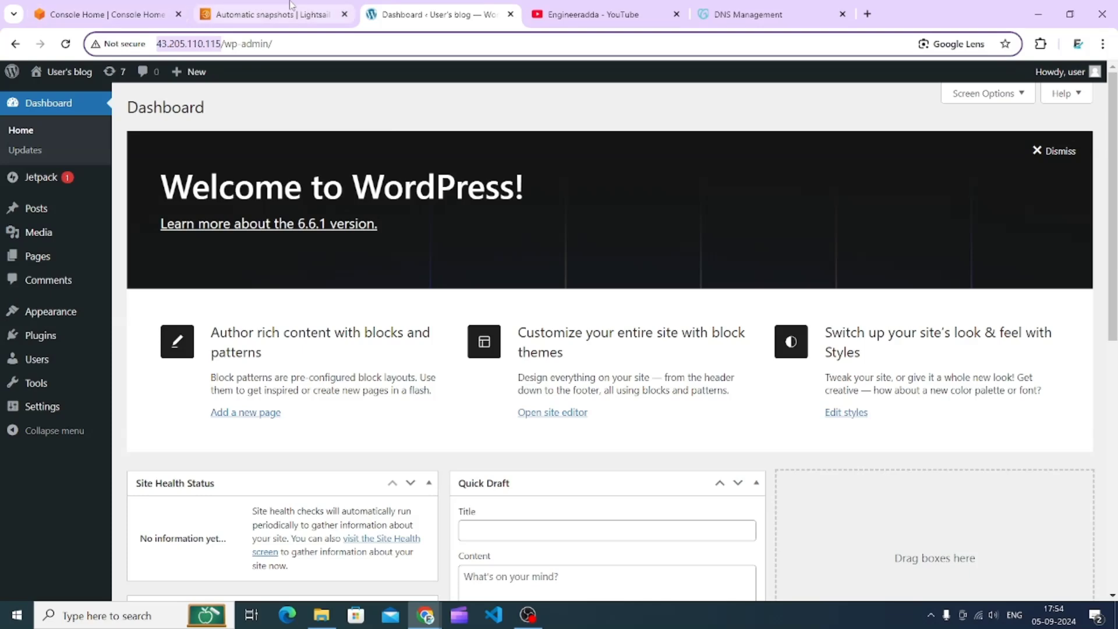
click(715, 6)
- Edit the domain's A record for @ to point to 43.205.110.115 and save it
scroll(582, 218, down, 4)
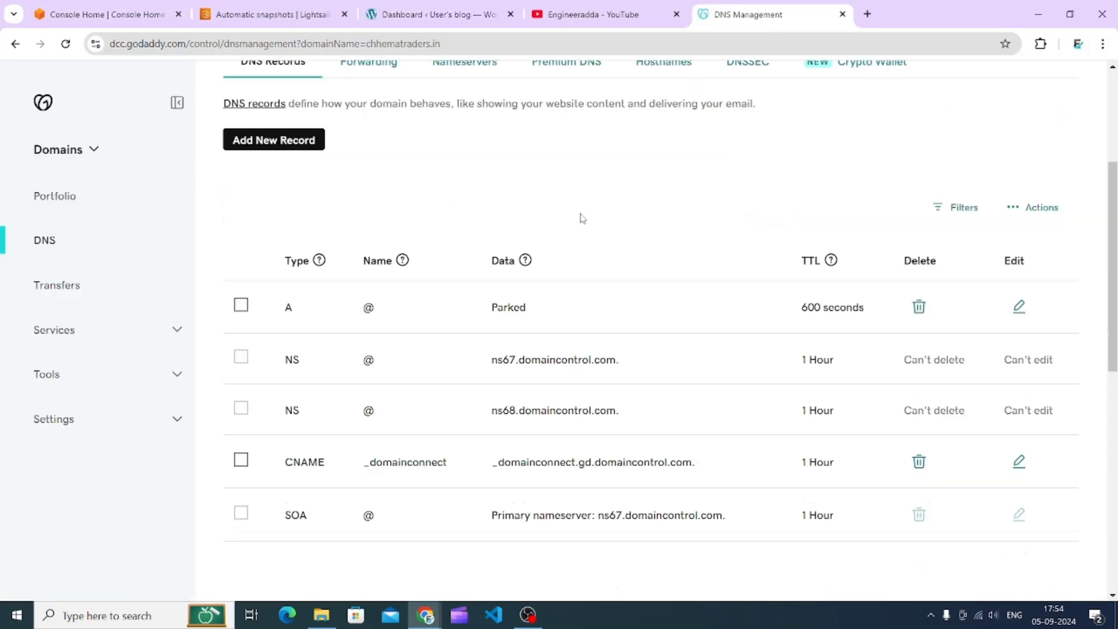
click(247, 309)
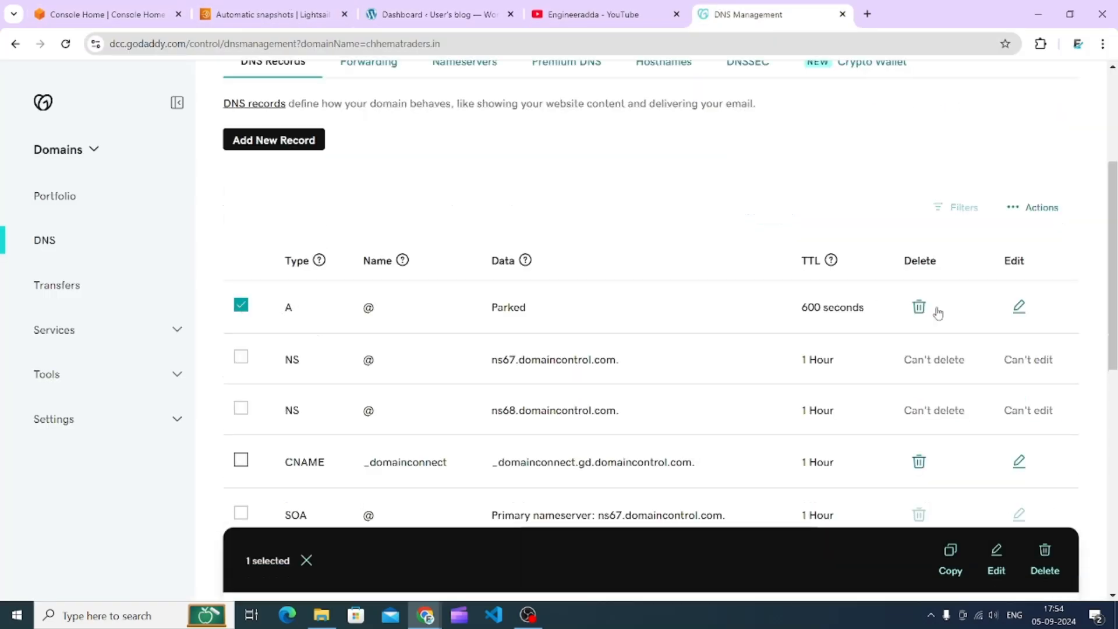
click(1024, 307)
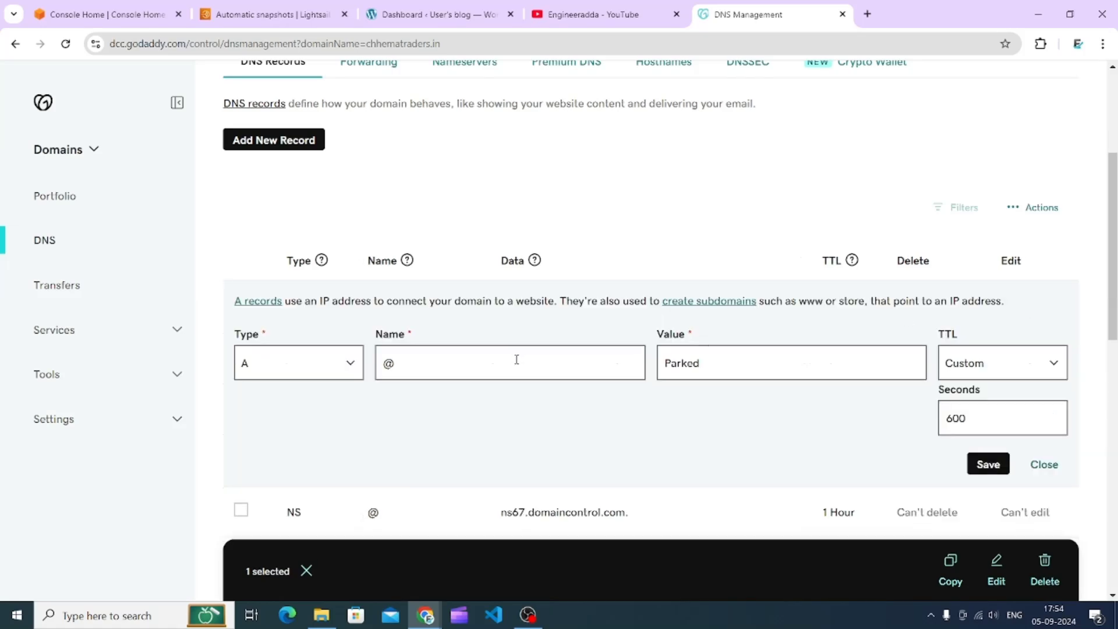
click(759, 372)
key(ctrl+a)
key(ctrl+v)
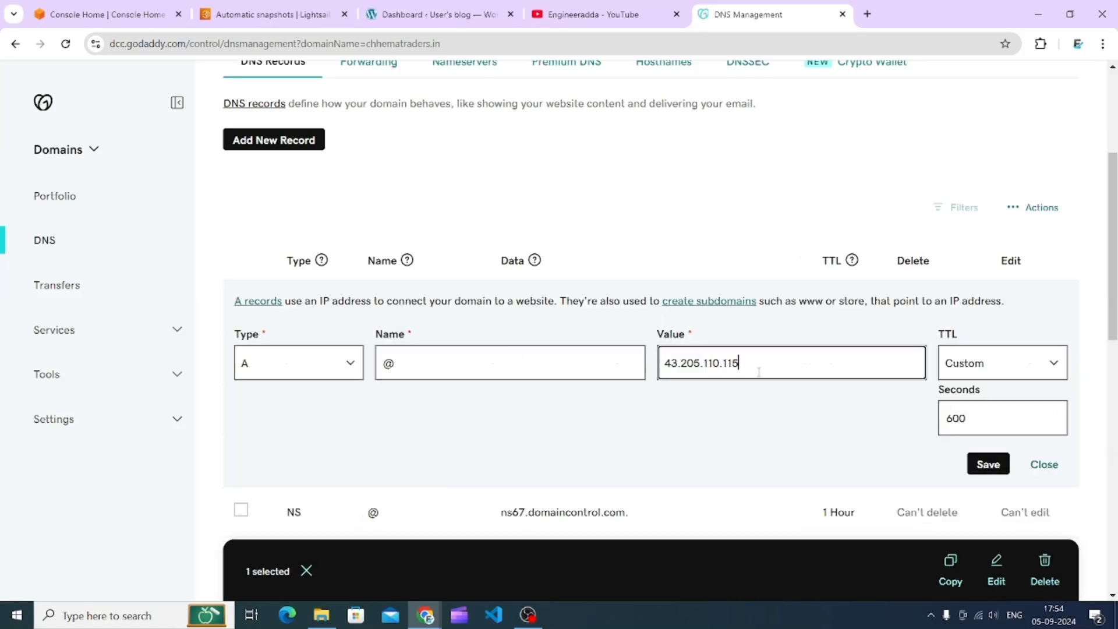
click(973, 463)
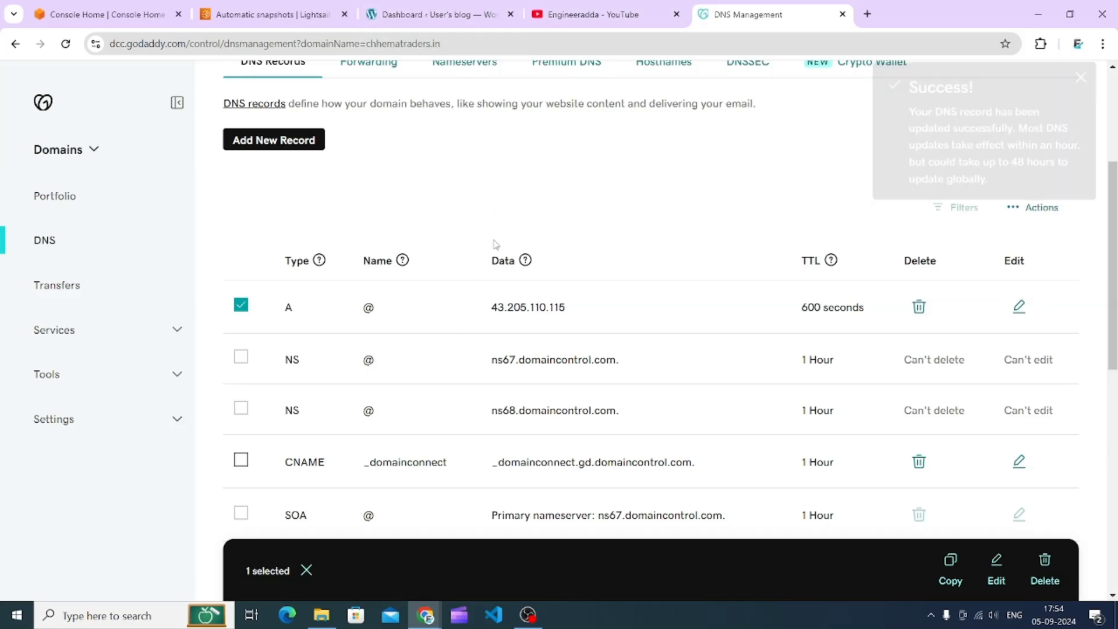
click(399, 6)
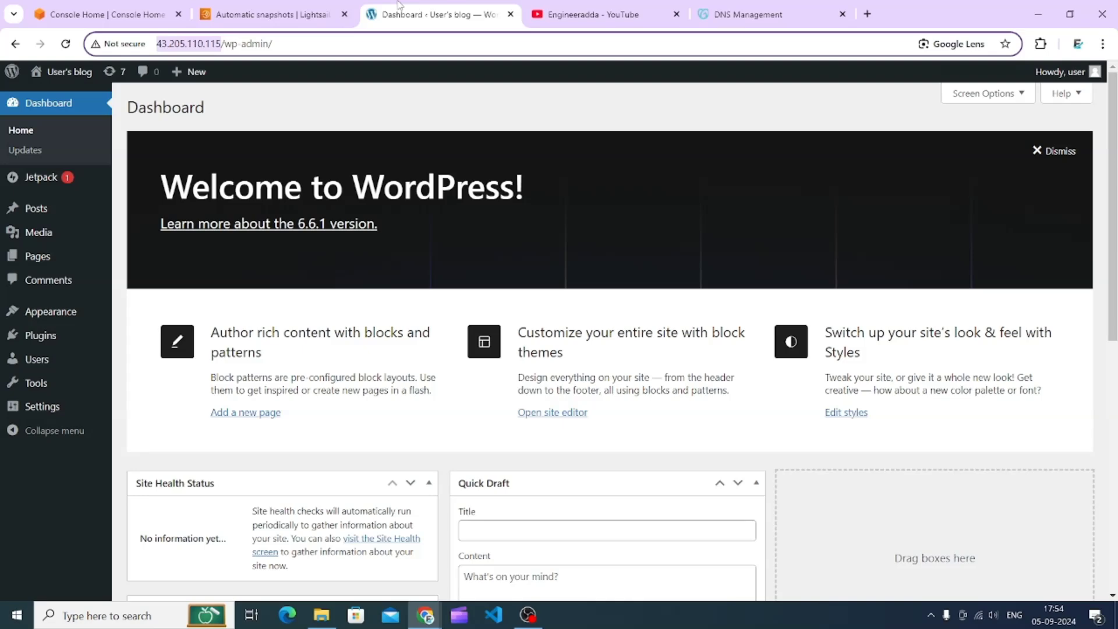
click(66, 44)
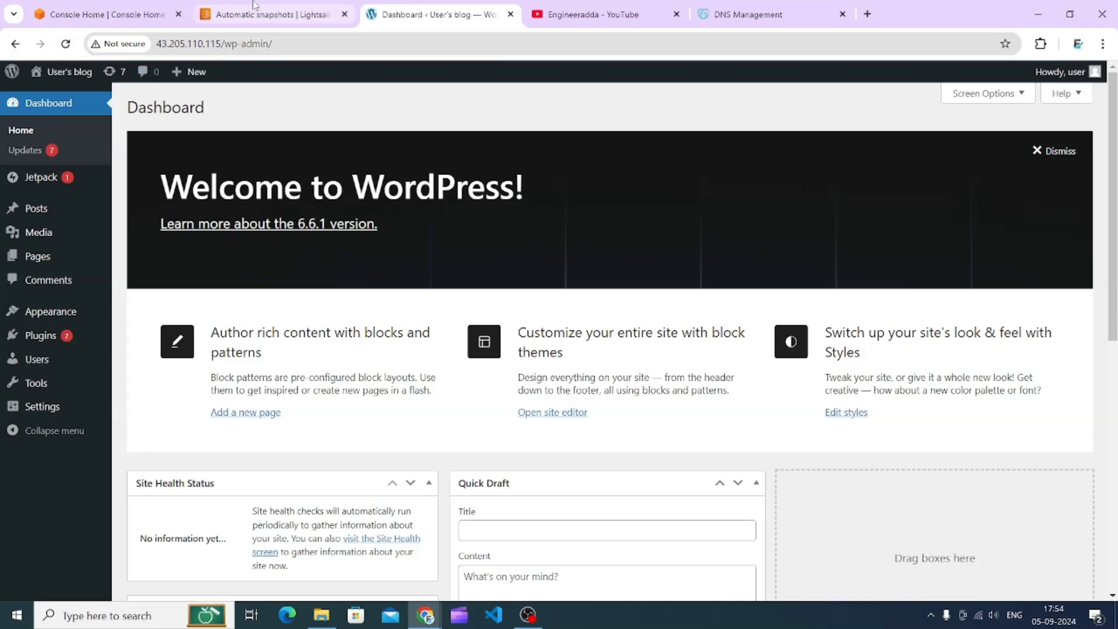
click(271, 14)
- Open chhematraders.in in a new tab and proceed past the connection privacy warning
click(866, 14)
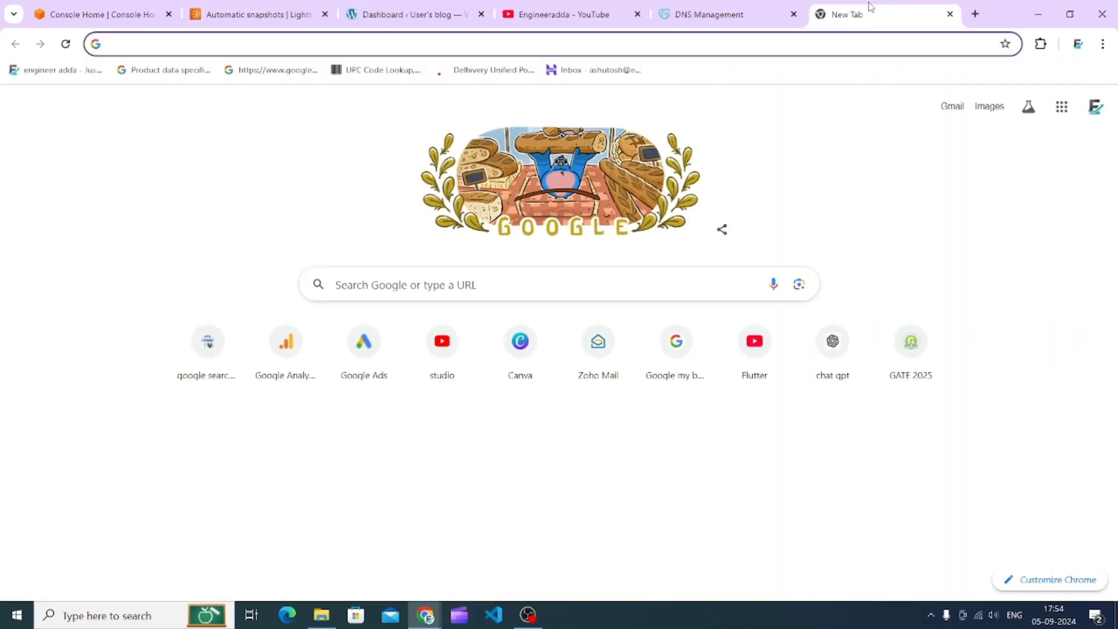
text(chhematraders.in)
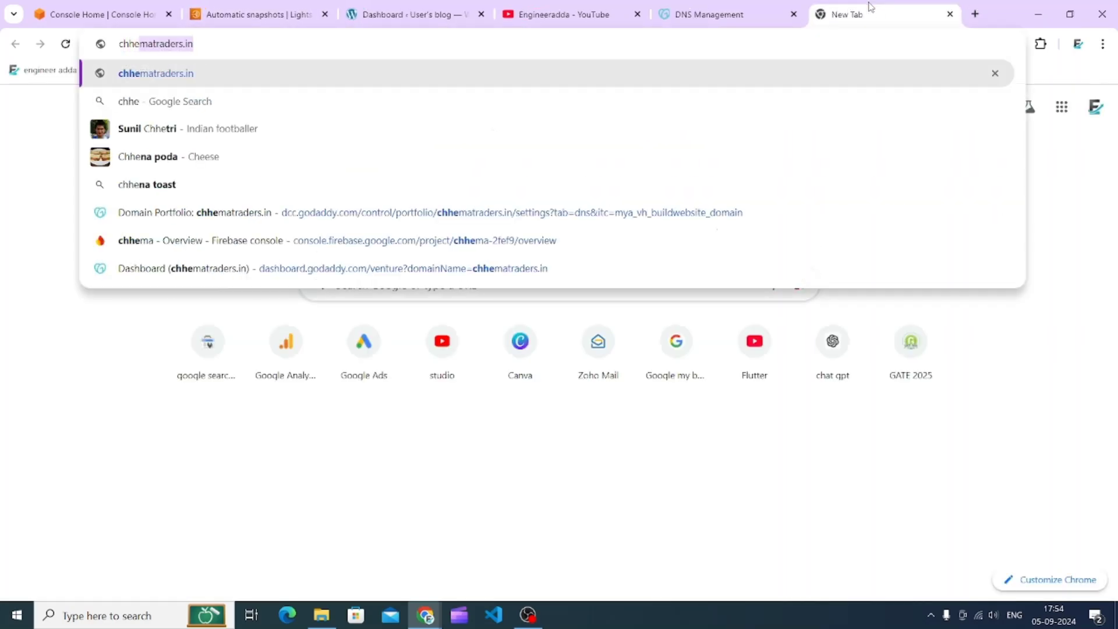
key(Return)
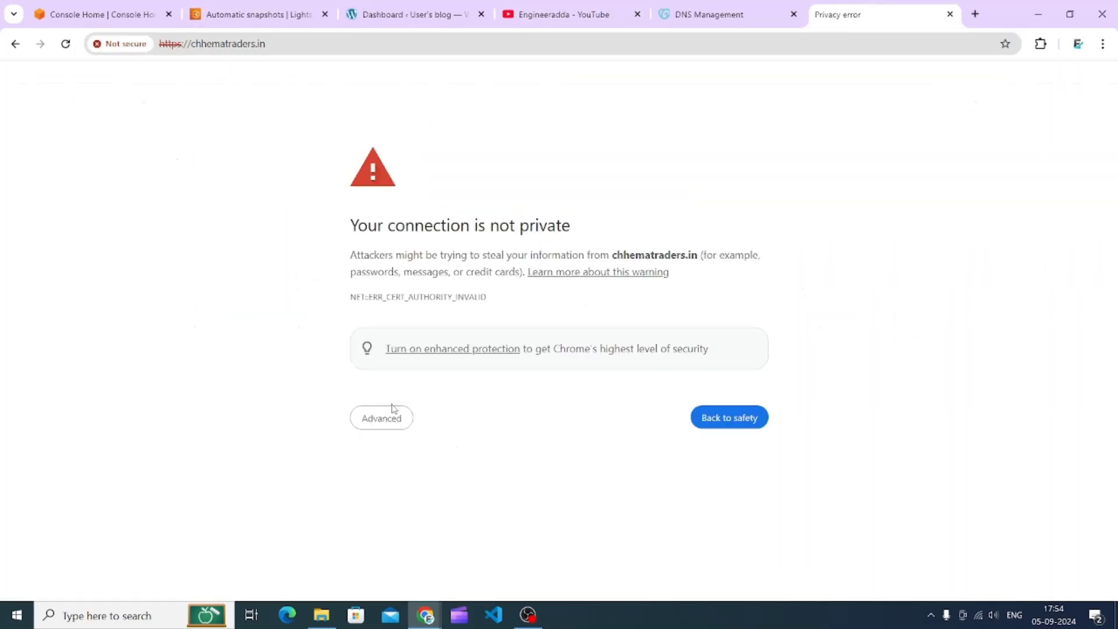
click(392, 411)
click(398, 525)
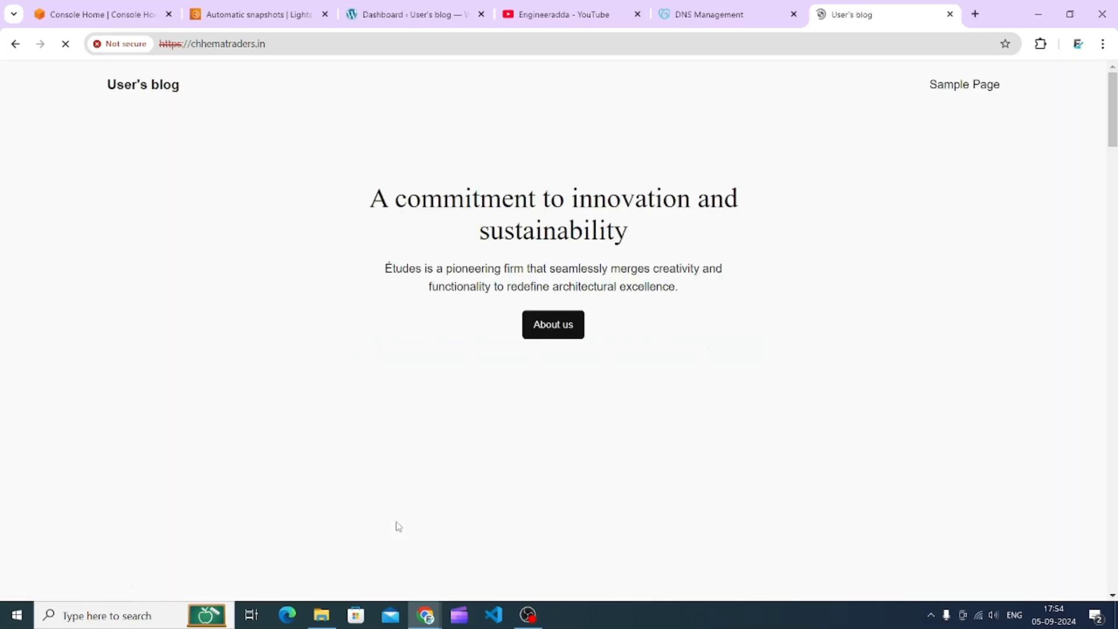
- Browse the site's home page at chhematraders.in
scroll(255, 290, down, 15)
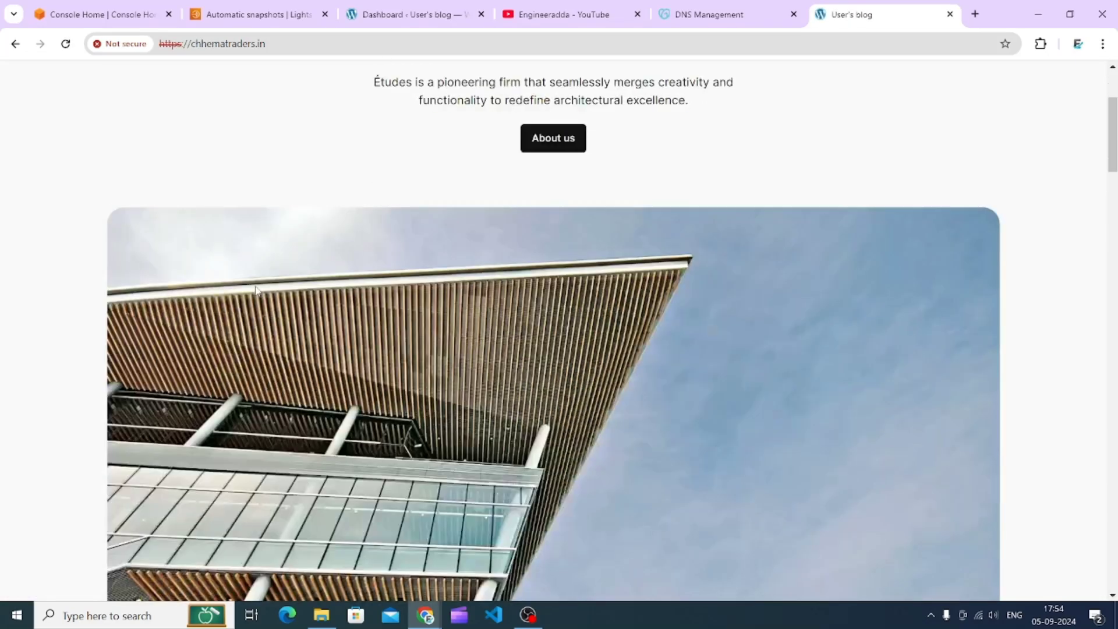
scroll(262, 326, up, 12)
scroll(269, 373, up, 4)
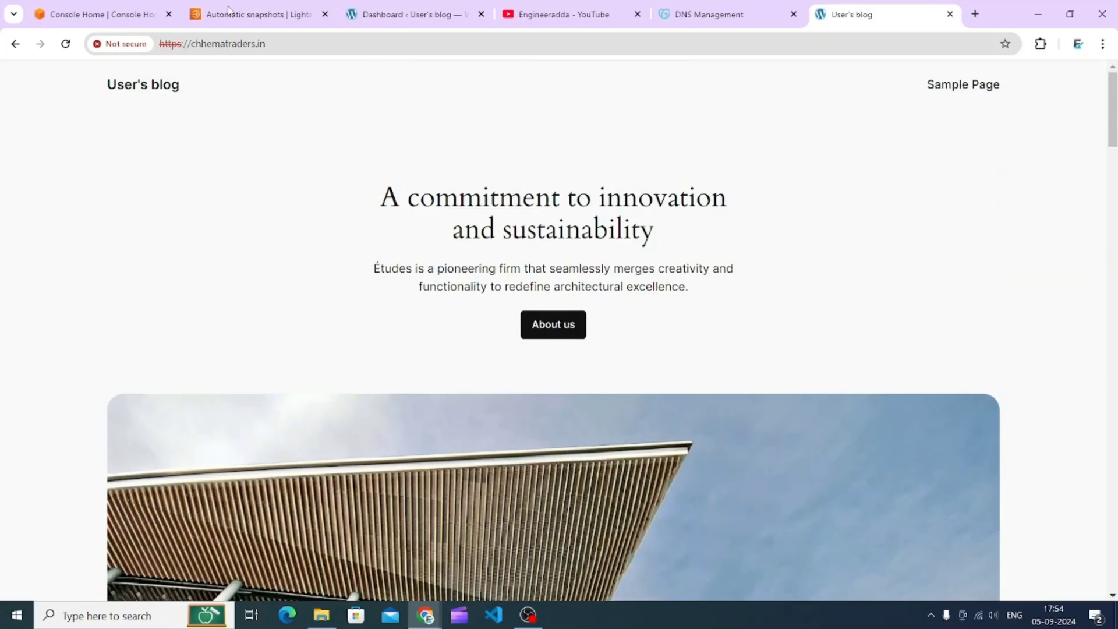
- Open the site from the dashboard's Visit Site link and compare it with the chhematraders.in page
click(431, 7)
mouse_move(60, 75)
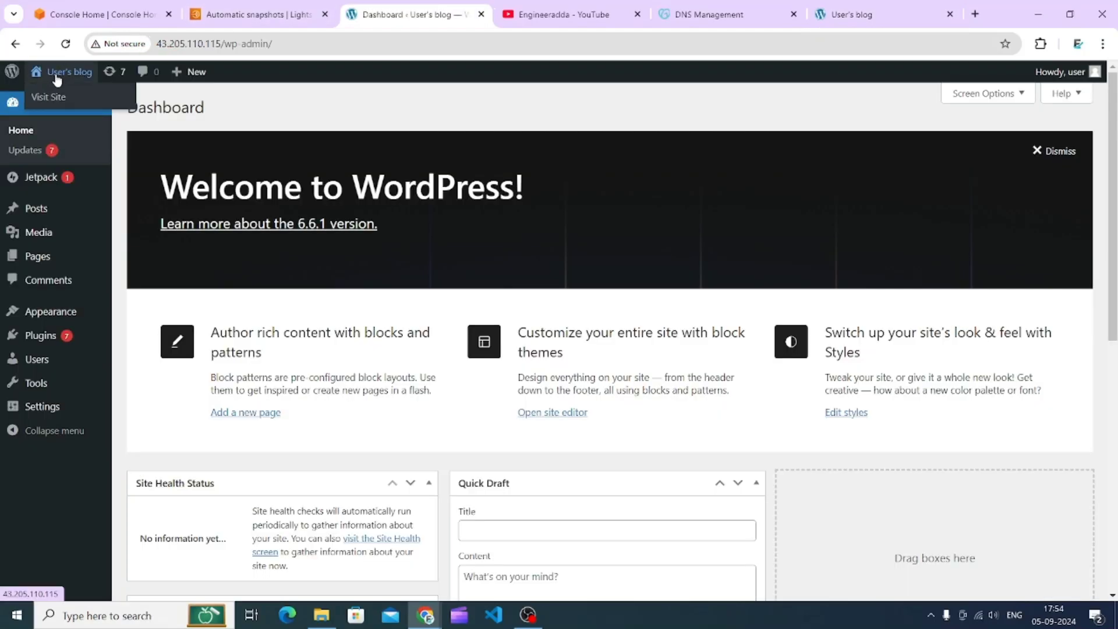
click(50, 96)
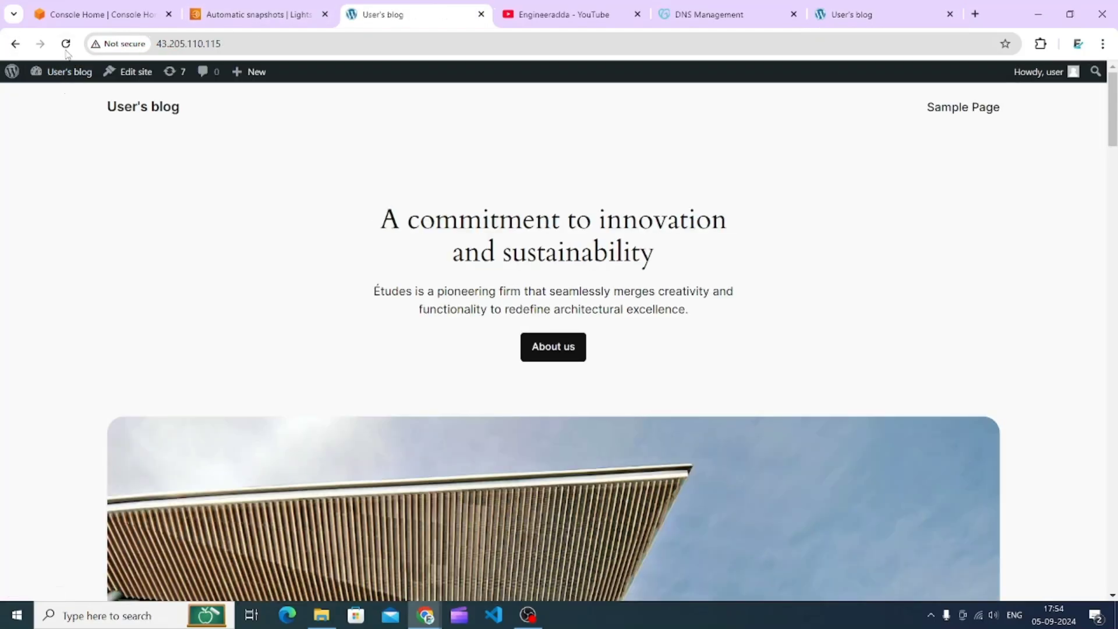
scroll(192, 140, down, 15)
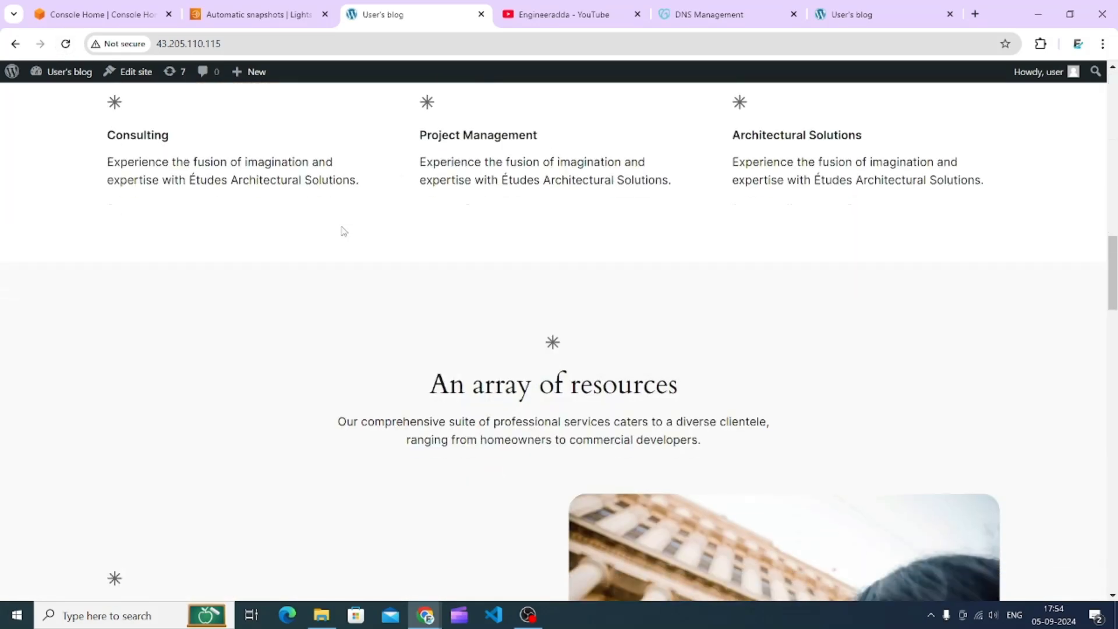
scroll(342, 227, down, 20)
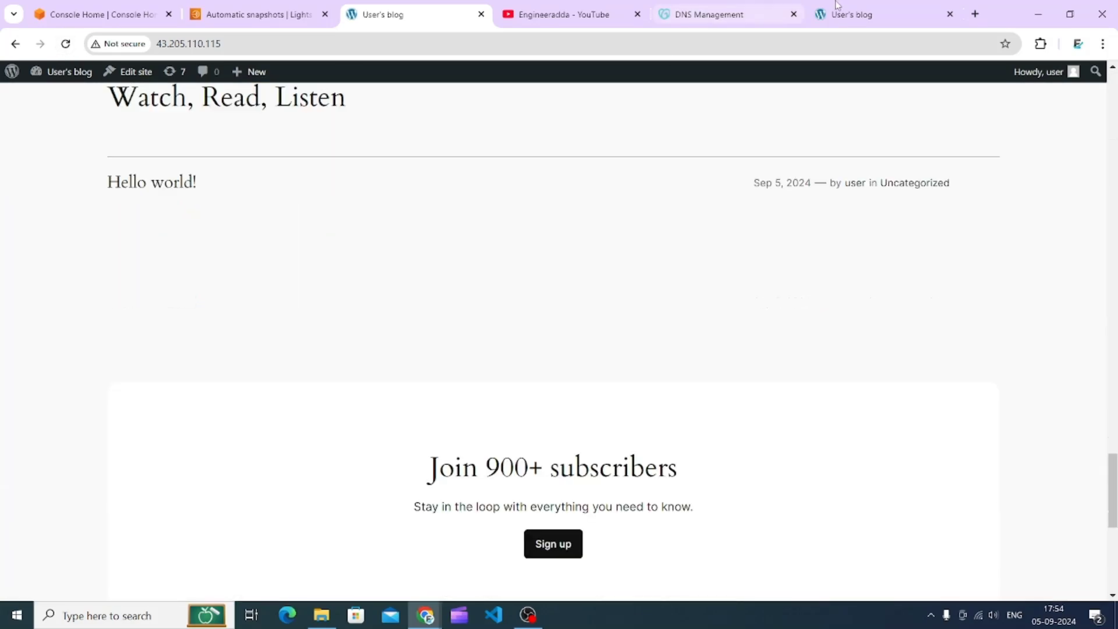
click(837, 8)
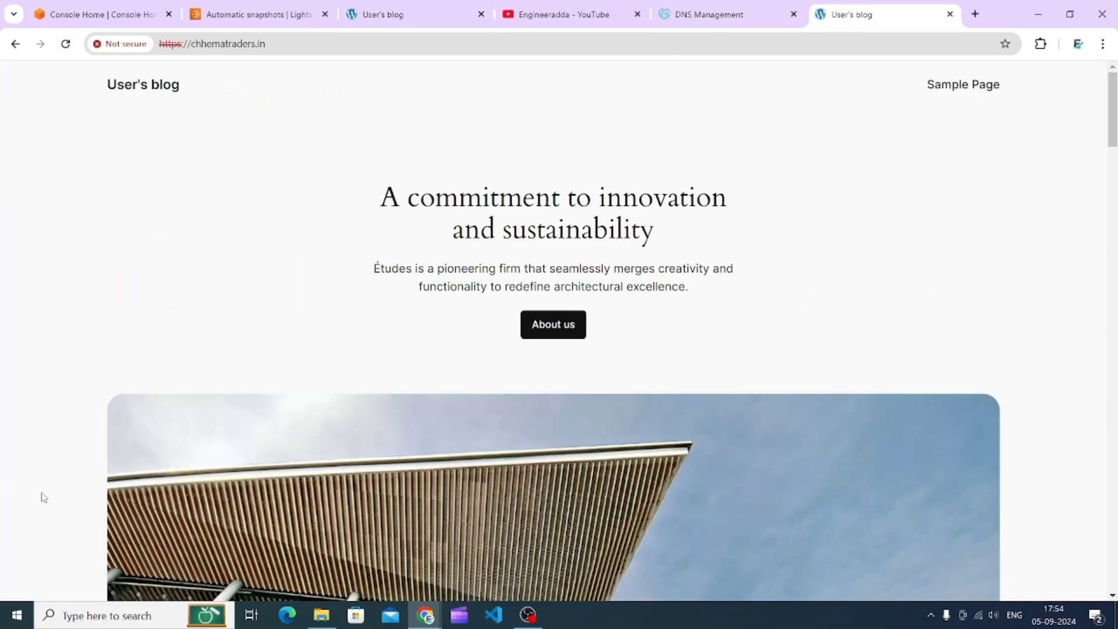
scroll(254, 331, down, 20)
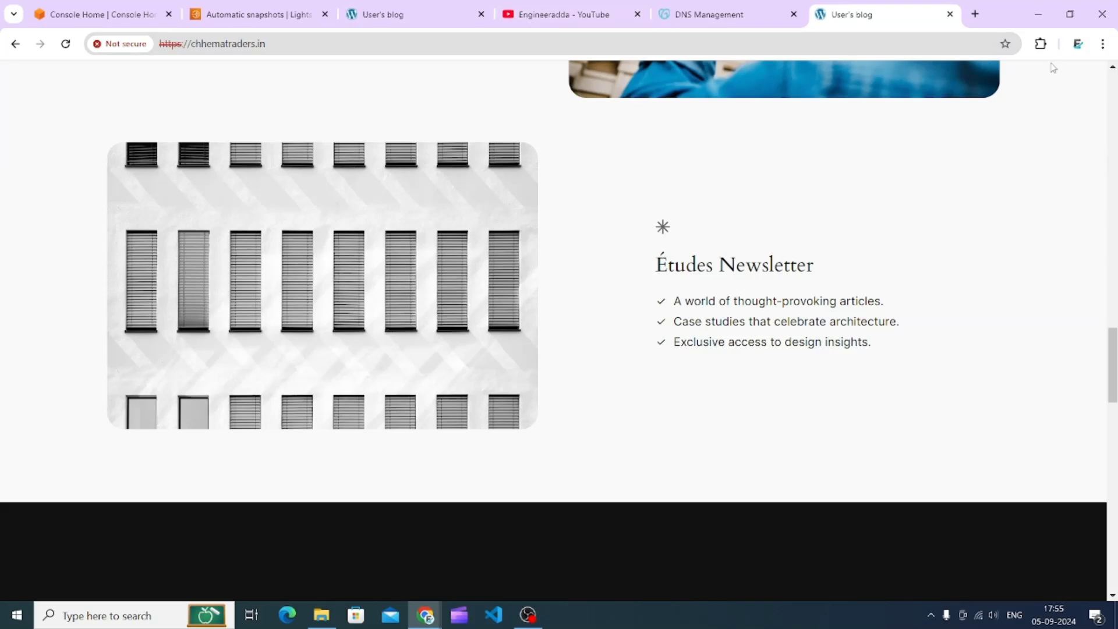
- Search the web for cloudflare in a new tab and open the Cloudflare website
click(975, 14)
text(cloudflare)
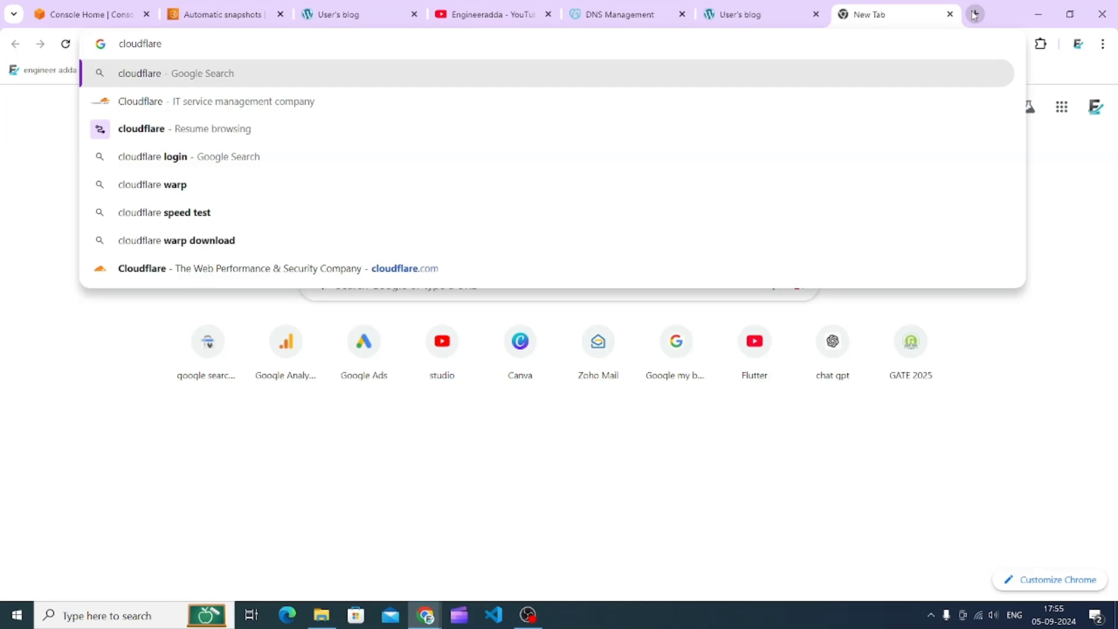
key(Return)
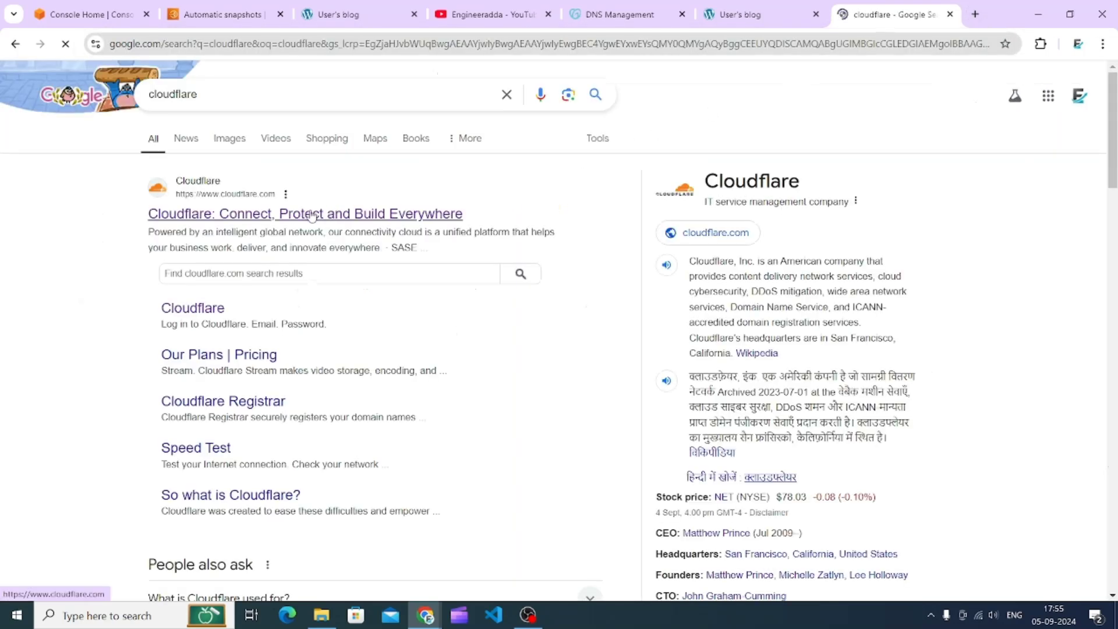
click(312, 214)
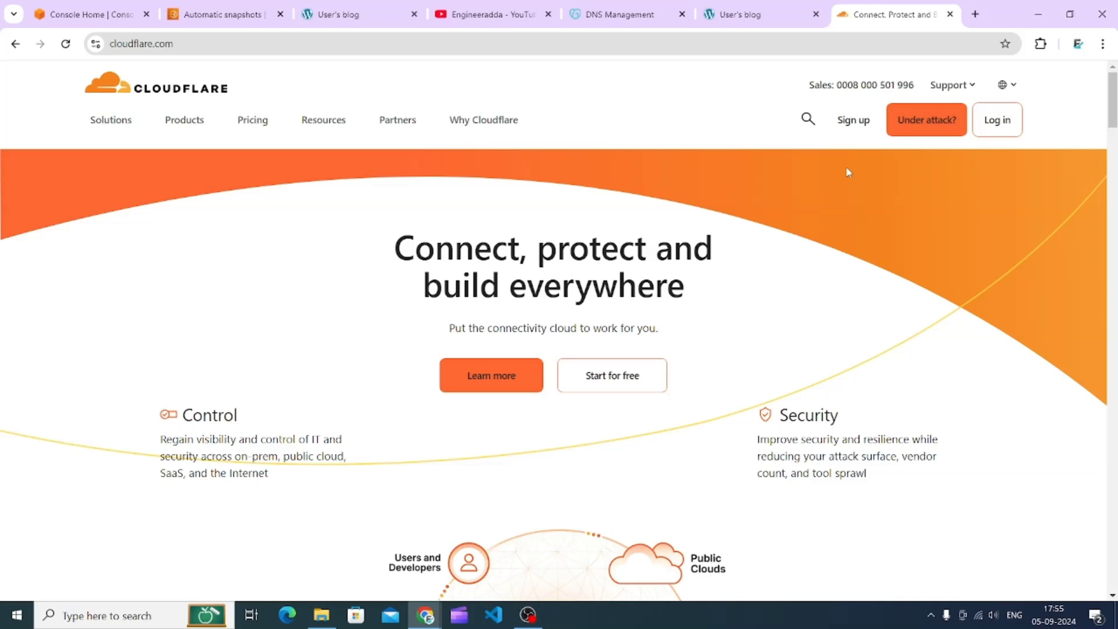
- Return to the Lightsail page of the WordPress-1 instance
click(239, 10)
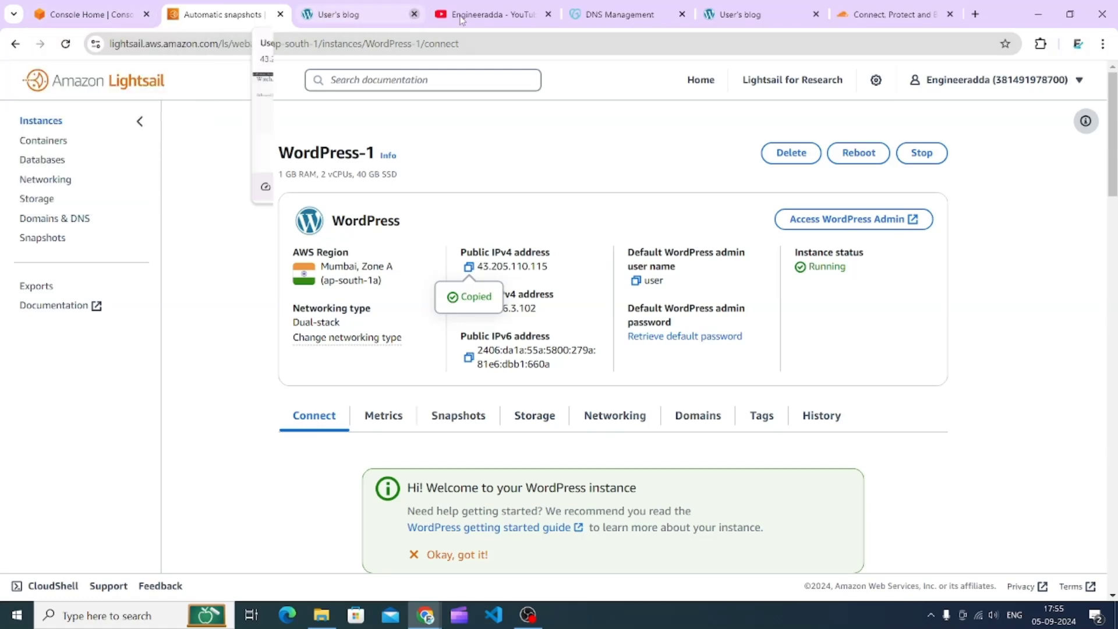
mouse_move(525, 616)
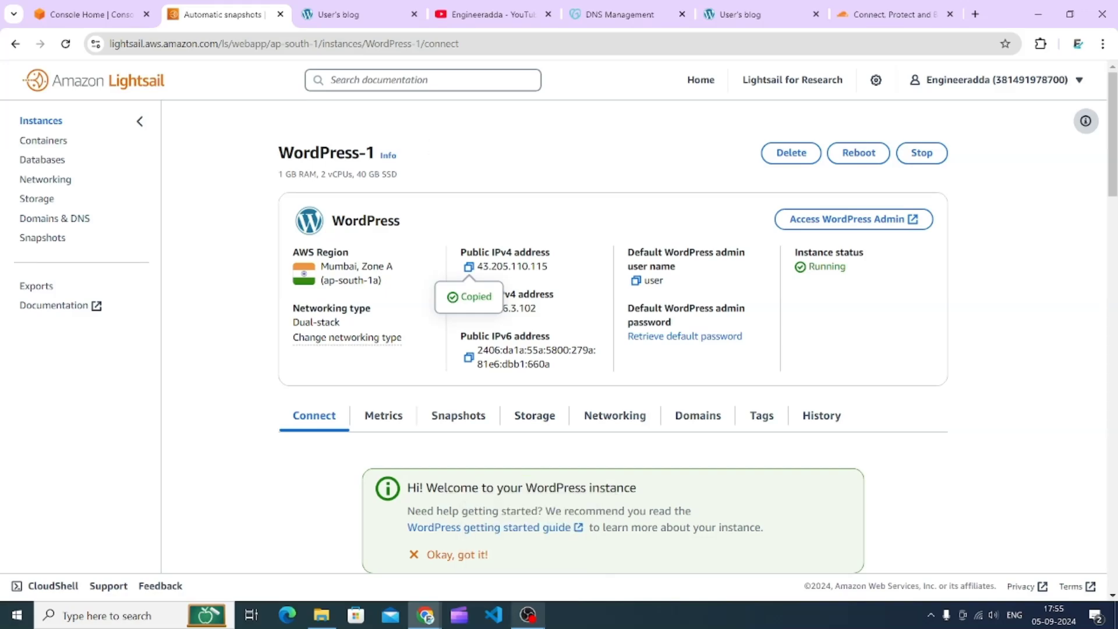
key(alt+Tab)
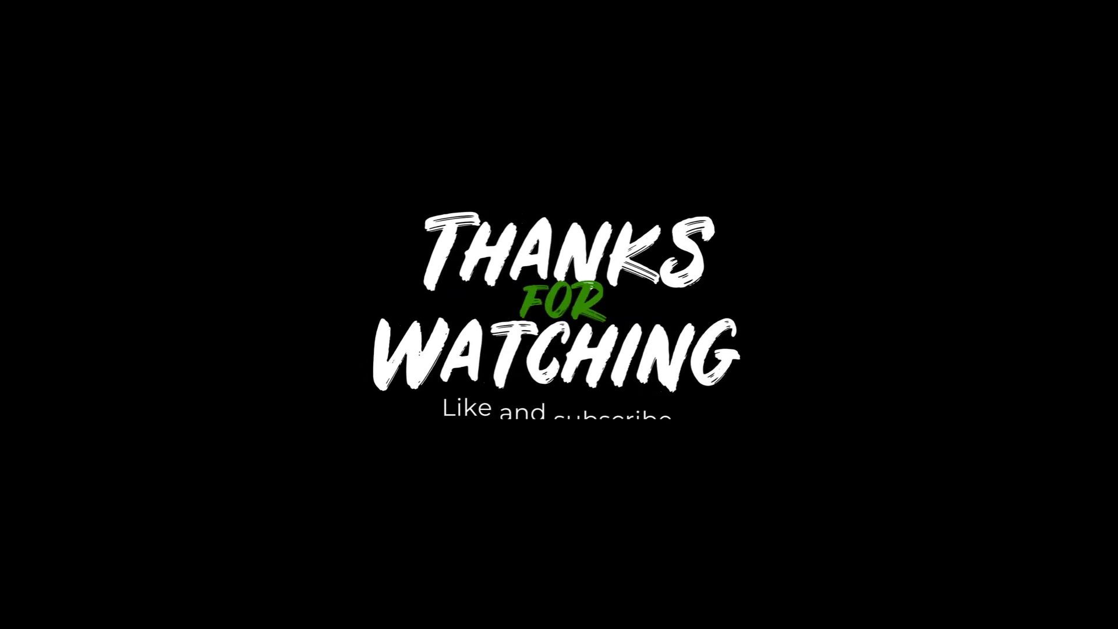